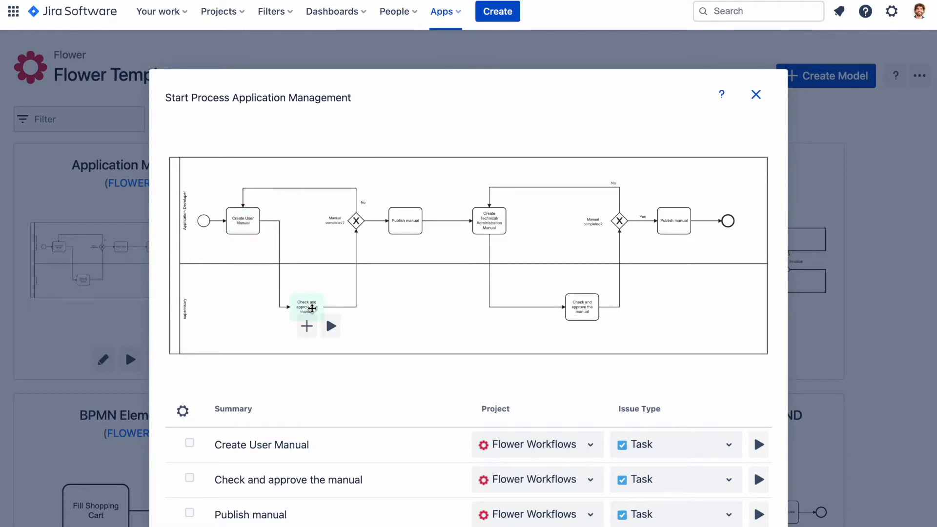
Step: Start the Create User Manual task and rename the workflow instance to New Application
{"action": "left_click", "coordinate": [266, 239]}
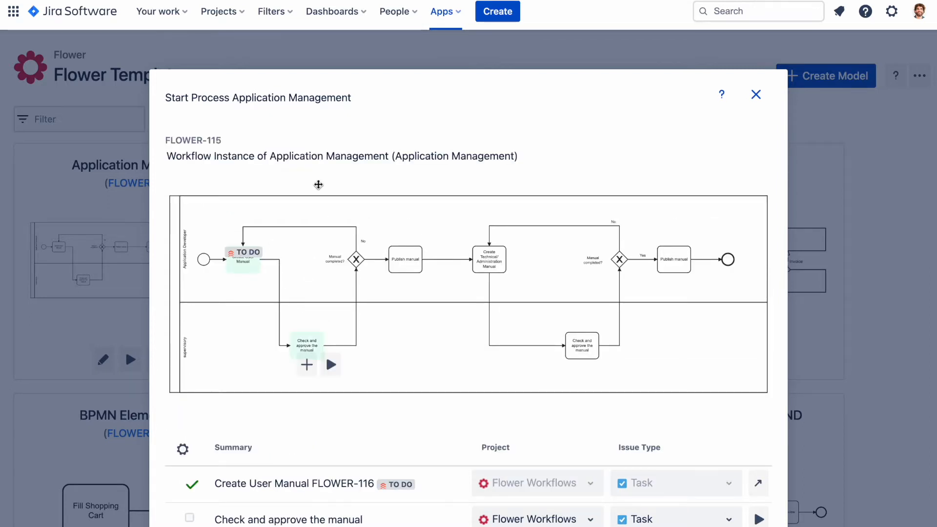
{"action": "left_click", "coordinate": [342, 160]}
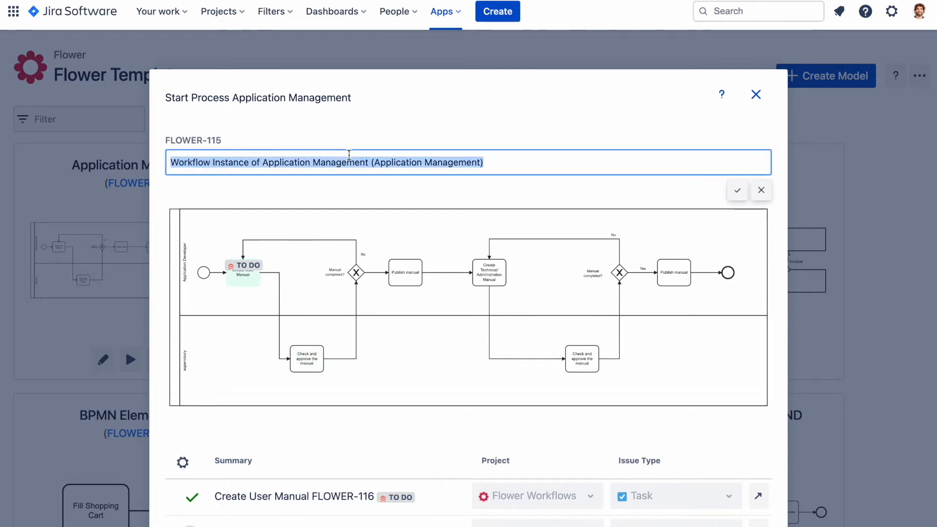
{"action": "type", "text": "New Application"}
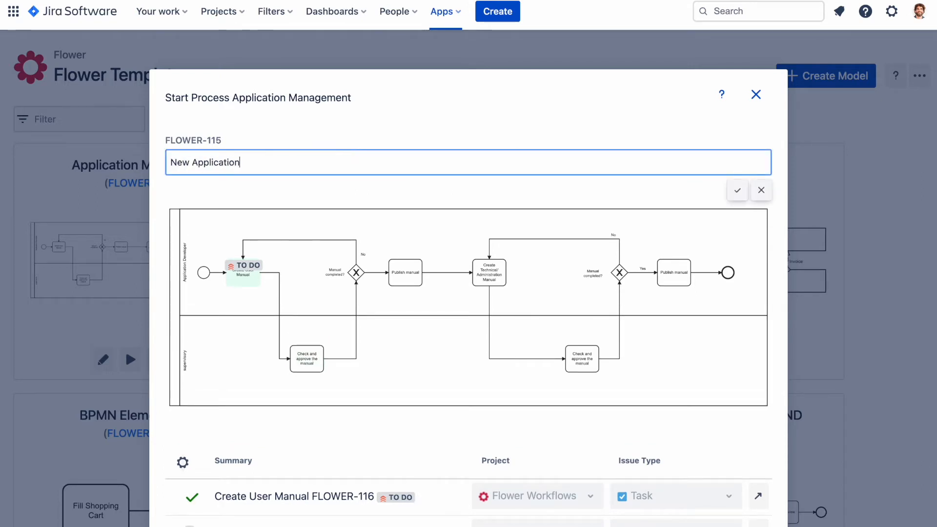
{"action": "left_click", "coordinate": [737, 190]}
Step: Select the first Check and approve the manual, the first Publish manual and the Create Technical/Administration Manual tasks, and start them
{"action": "left_click", "coordinate": [307, 364]}
{"action": "left_click", "coordinate": [405, 279]}
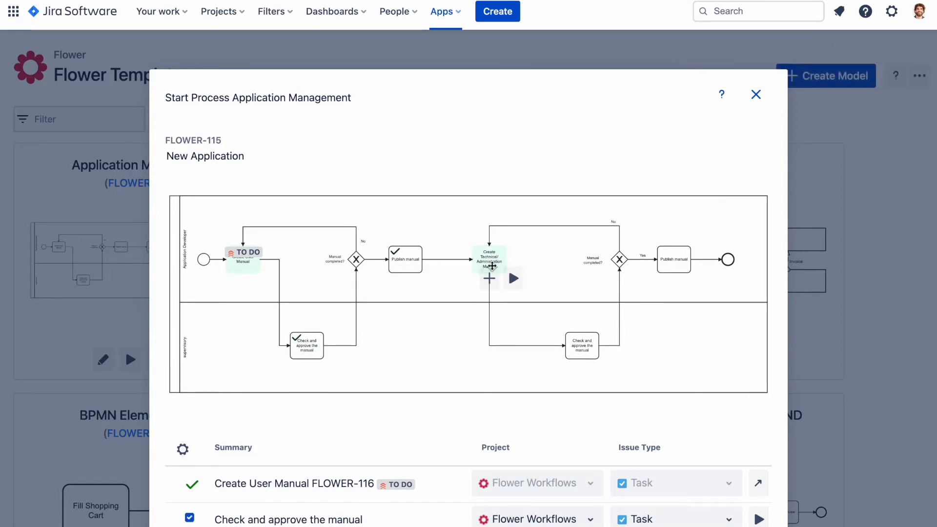
{"action": "left_click", "coordinate": [488, 282]}
{"action": "scroll", "coordinate": [470, 379], "scroll_direction": "down", "scroll_amount": 5}
{"action": "left_click", "coordinate": [752, 470]}
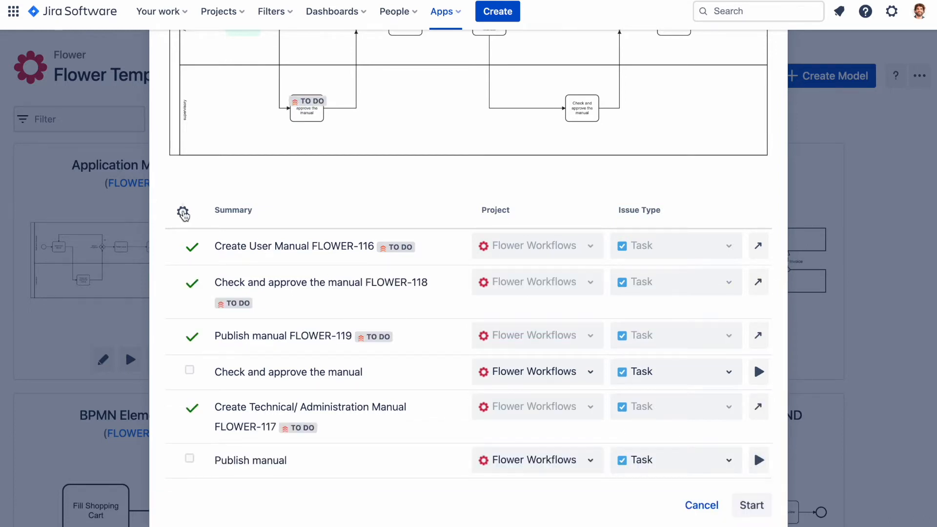
Step: Select all remaining tasks of the process at once and start them
{"action": "left_click", "coordinate": [183, 213]}
{"action": "left_click", "coordinate": [230, 329]}
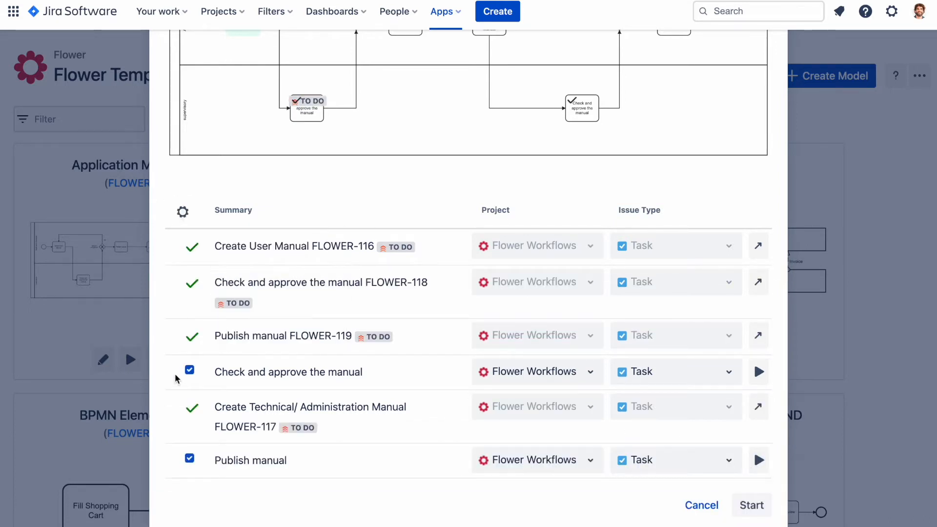
{"action": "left_click", "coordinate": [751, 506]}
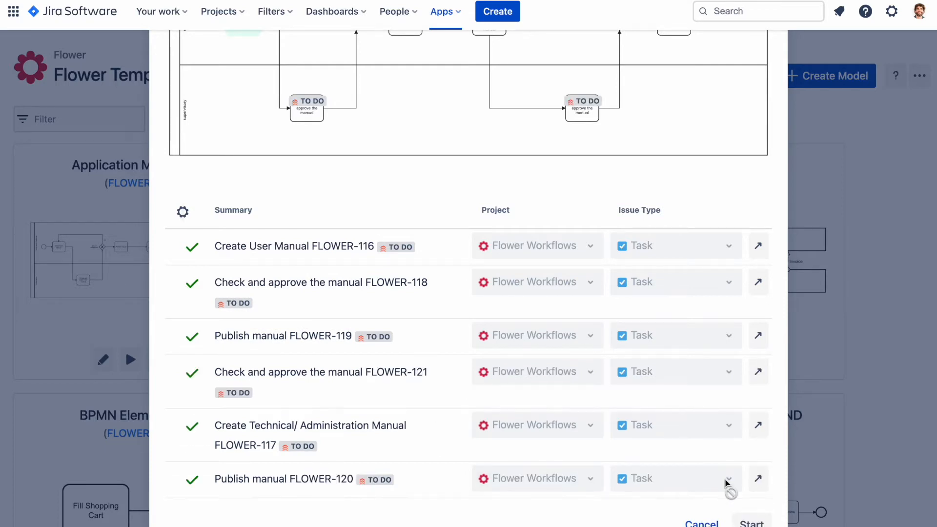
Step: Open the Create User Manual issue from the process diagram and set its status to Done
{"action": "scroll", "coordinate": [439, 247], "scroll_direction": "up", "scroll_amount": 5}
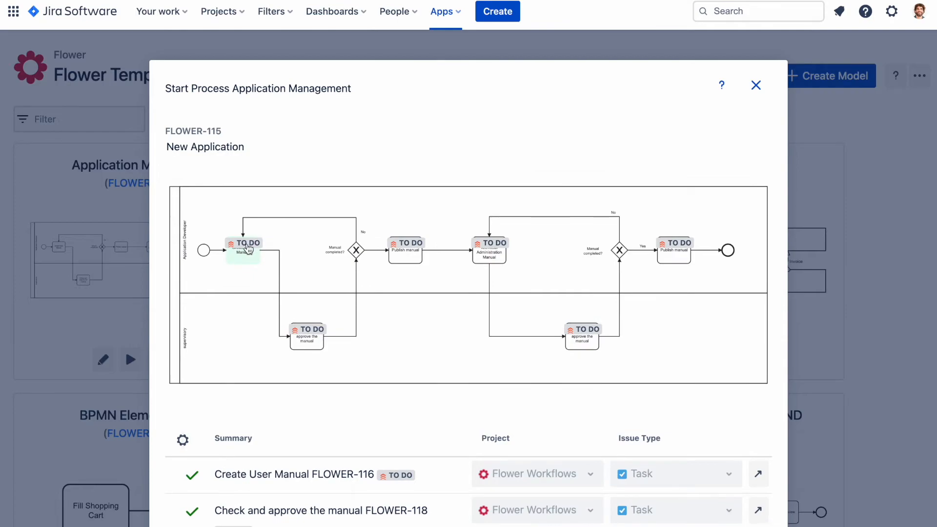
{"action": "left_click", "coordinate": [249, 249]}
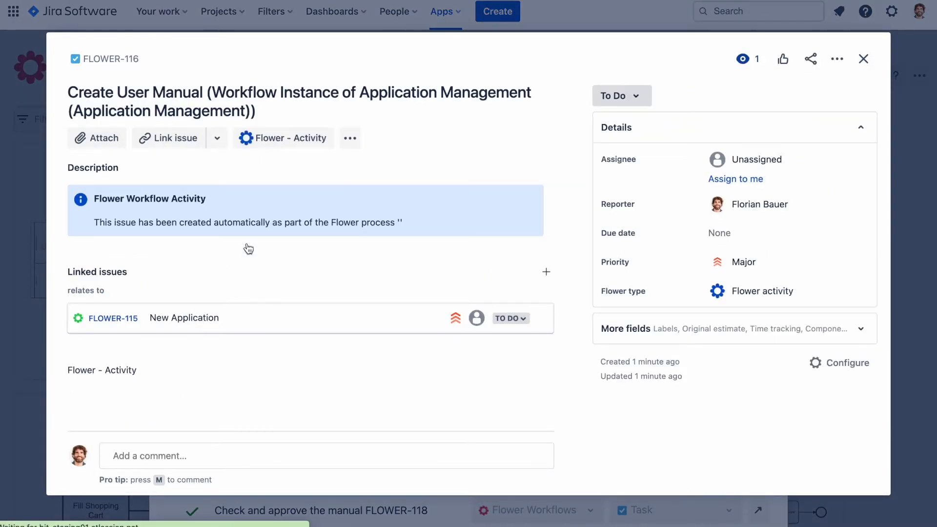
{"action": "left_click", "coordinate": [634, 100]}
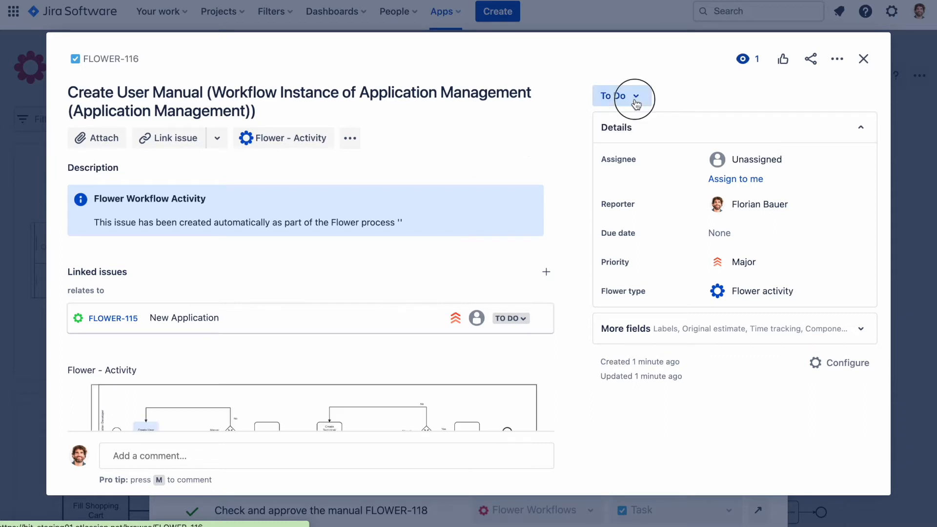
{"action": "left_click", "coordinate": [616, 150]}
{"action": "scroll", "coordinate": [359, 280], "scroll_direction": "down", "scroll_amount": 3}
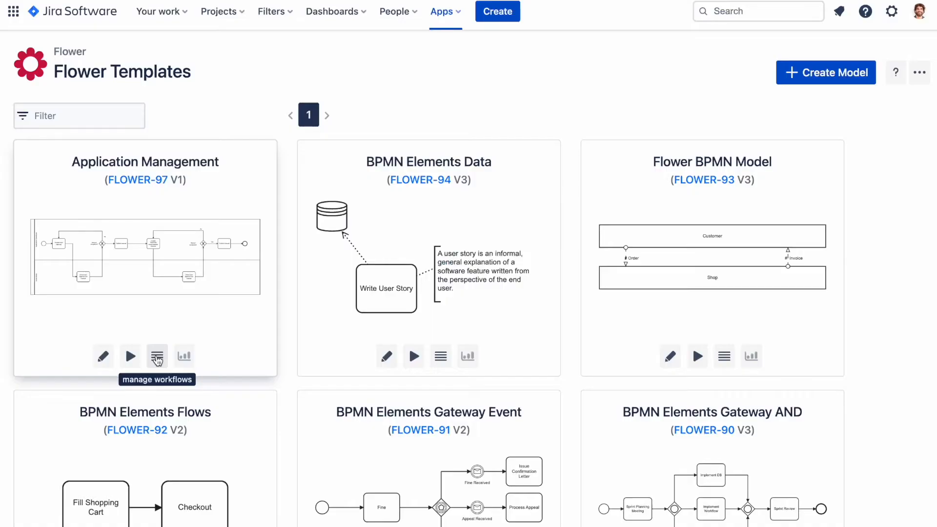
Step: View the workflows of the Application Management model and examine the activity statuses under New Application
{"action": "left_click", "coordinate": [157, 358]}
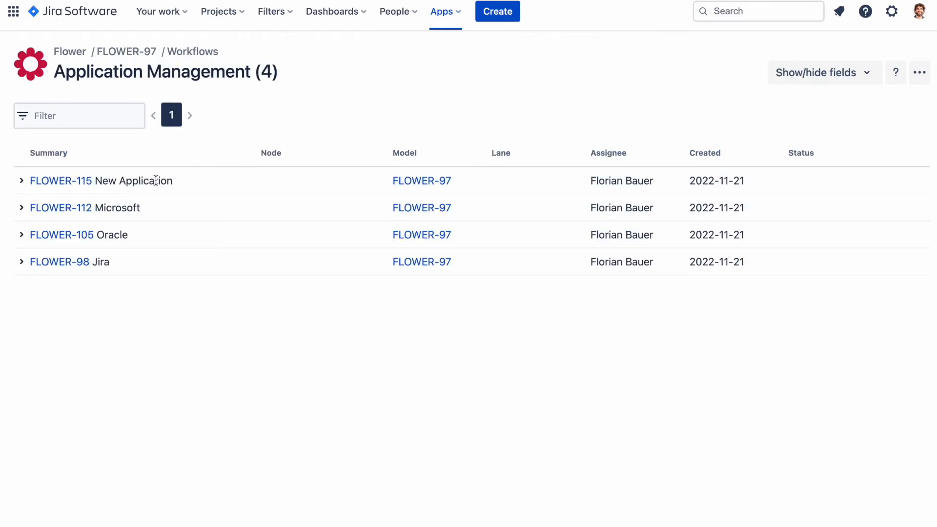
{"action": "left_click", "coordinate": [22, 181]}
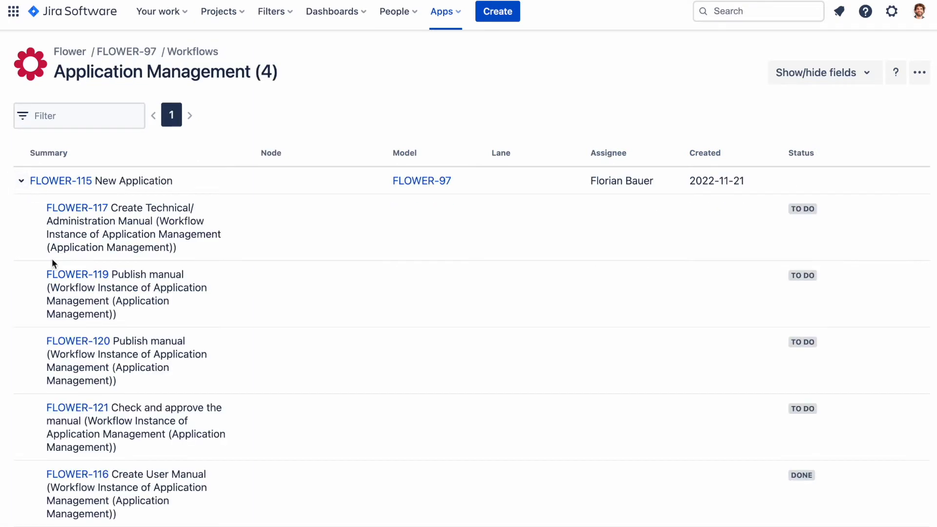
{"action": "left_click", "coordinate": [21, 181]}
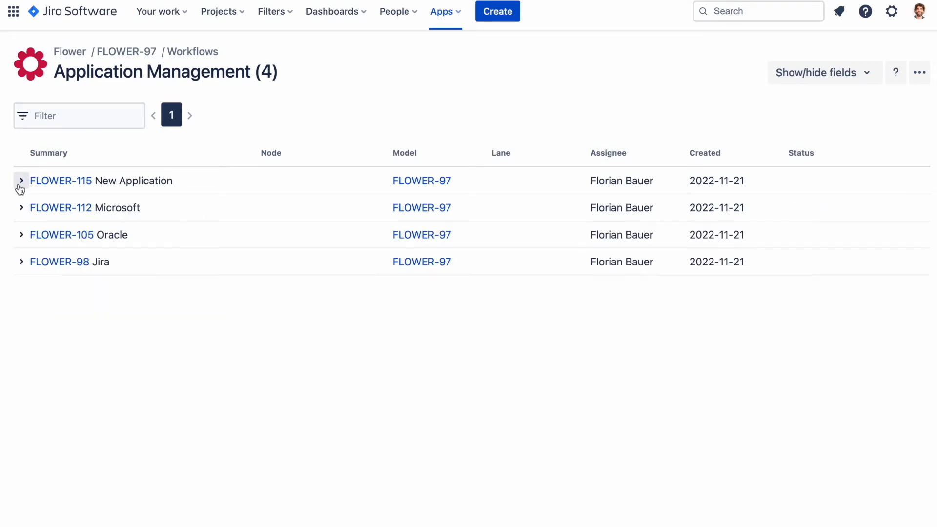
Step: Hide the Model and Assignee columns in the workflow list and restore both
{"action": "left_click", "coordinate": [814, 69]}
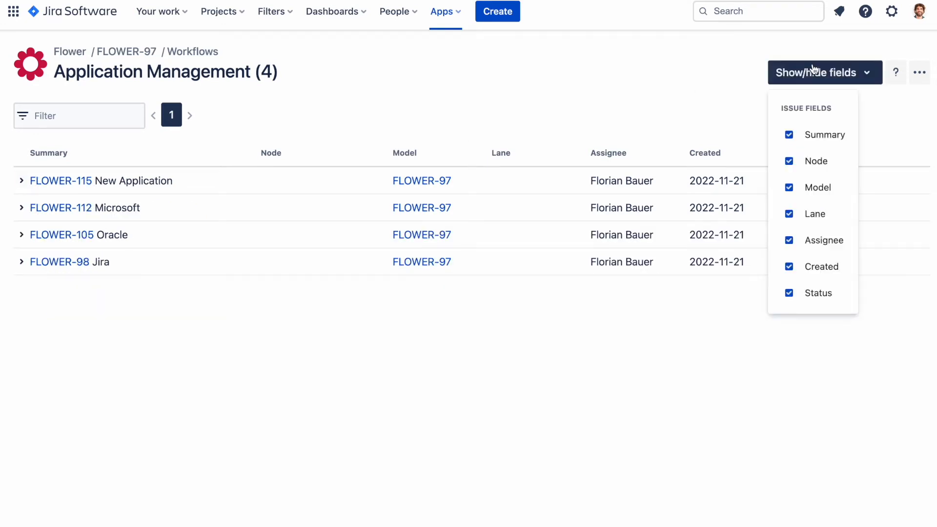
{"action": "left_click", "coordinate": [789, 188]}
{"action": "left_click", "coordinate": [790, 241]}
{"action": "left_click", "coordinate": [790, 243]}
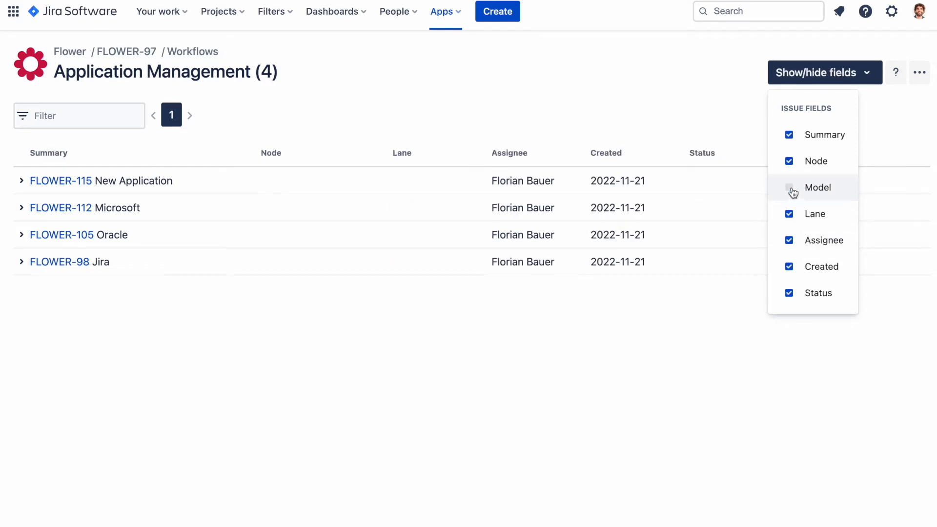
{"action": "left_click", "coordinate": [790, 189]}
{"action": "left_click", "coordinate": [678, 123]}
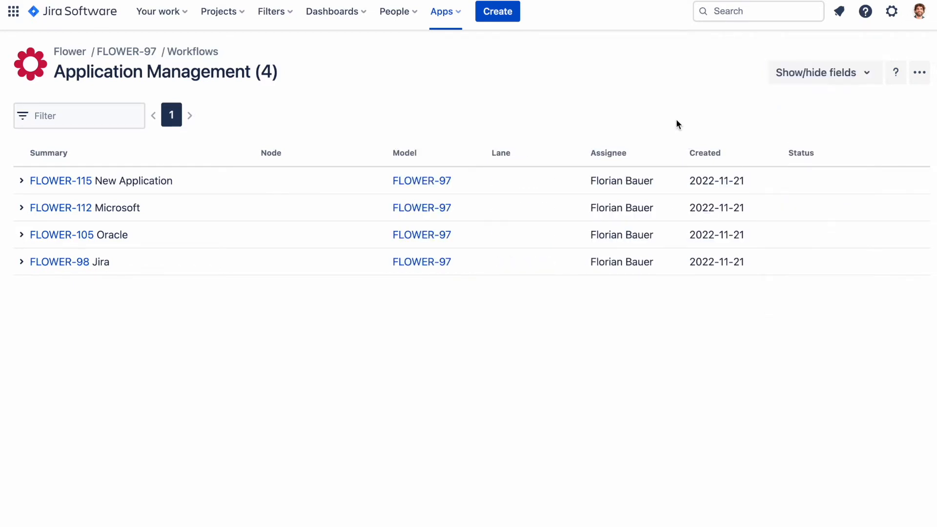
Step: Filter the workflow list by "New" and clear the filter
{"action": "left_click", "coordinate": [87, 111]}
{"action": "type", "text": "New"}
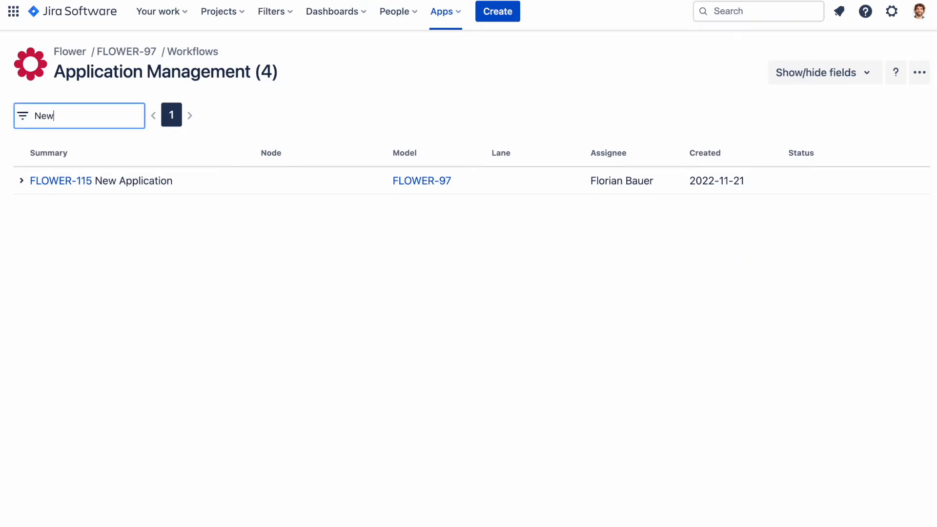
{"action": "key", "text": "BackSpace"}
{"action": "key", "text": "BackSpace"}
{"action": "key", "text": "BackSpace"}
Step: Open the New Application workflow, set its first Publish manual issue to Done and view that issue's full page
{"action": "left_click", "coordinate": [22, 180]}
{"action": "left_click", "coordinate": [50, 180]}
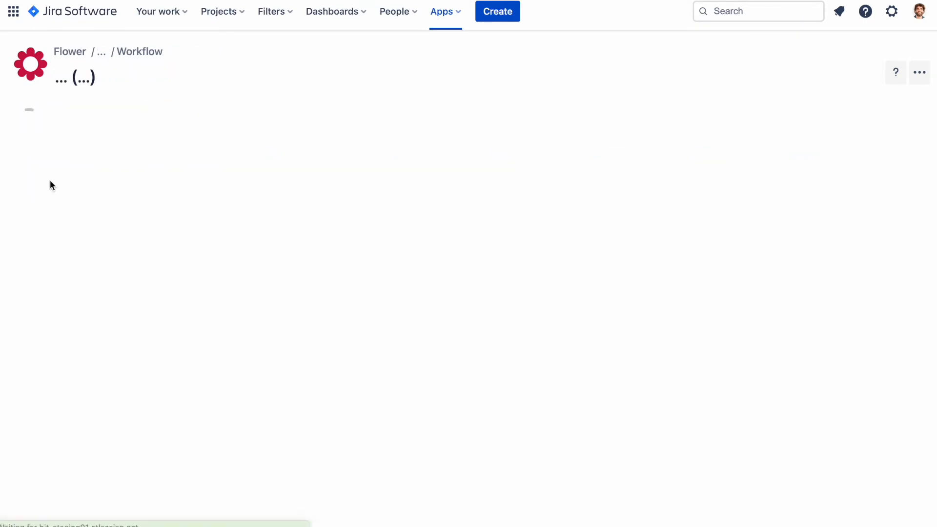
{"action": "left_click", "coordinate": [386, 189]}
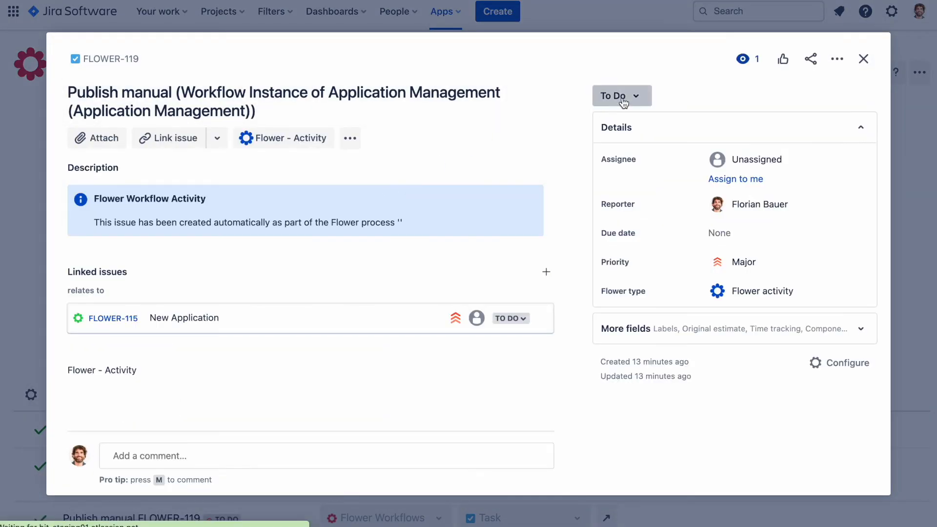
{"action": "left_click", "coordinate": [611, 99]}
{"action": "left_click", "coordinate": [617, 148]}
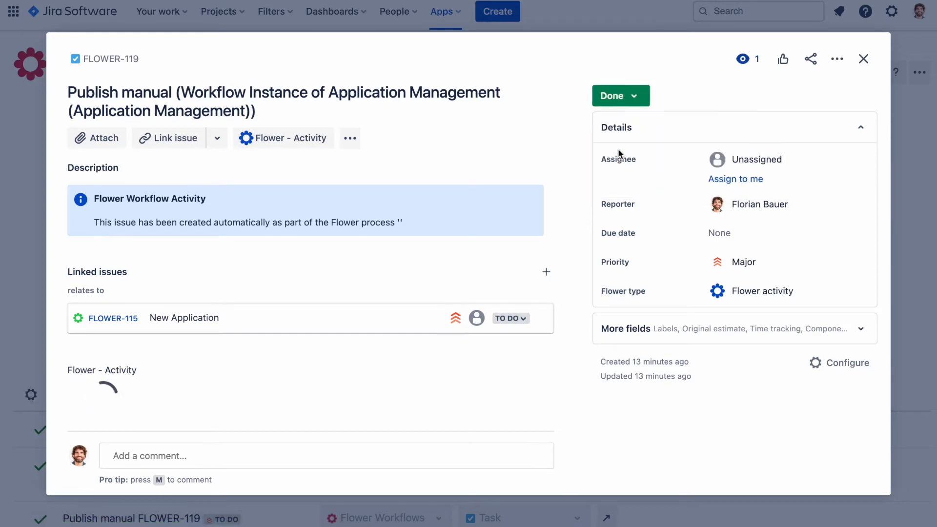
{"action": "left_click", "coordinate": [112, 59]}
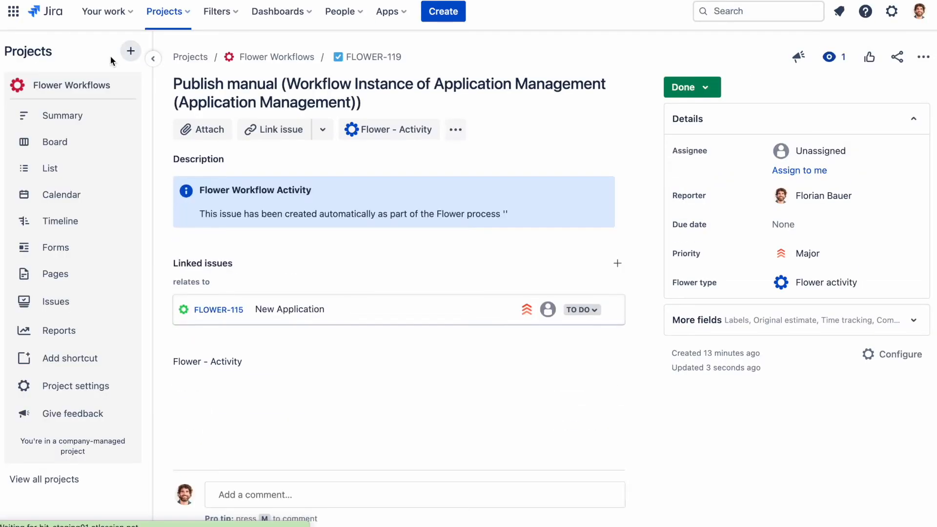
{"action": "scroll", "coordinate": [452, 251], "scroll_direction": "down", "scroll_amount": 3}
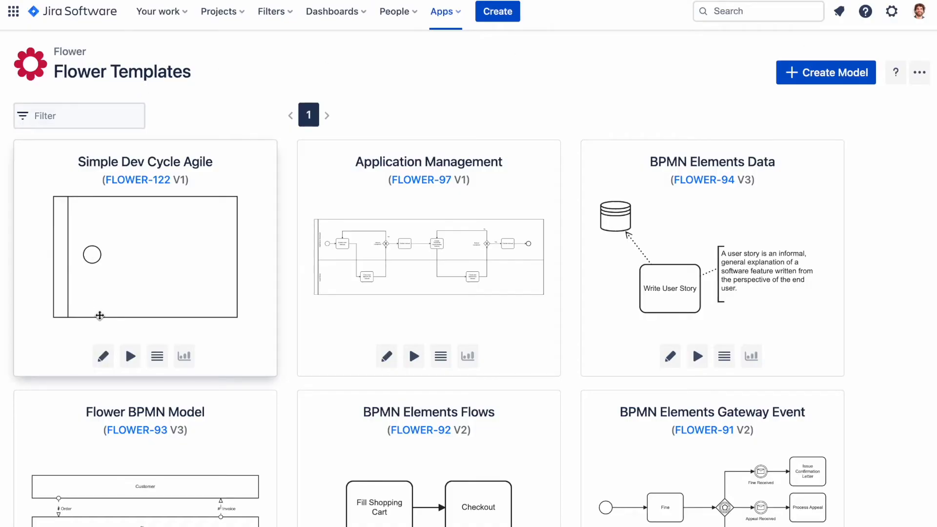
Step: Open the Simple Dev Cycle Agile model for editing and rename it to Simple Dev Cycle
{"action": "left_click", "coordinate": [103, 354]}
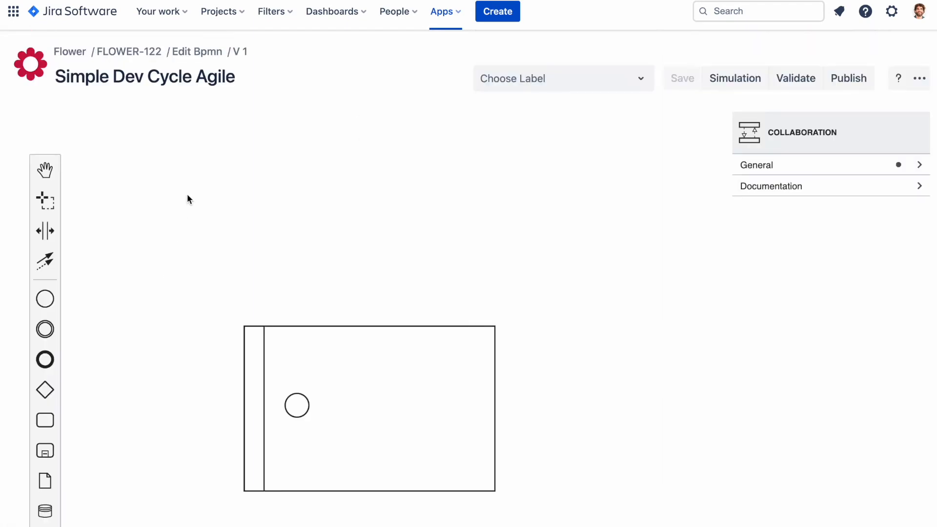
{"action": "left_click", "coordinate": [209, 78]}
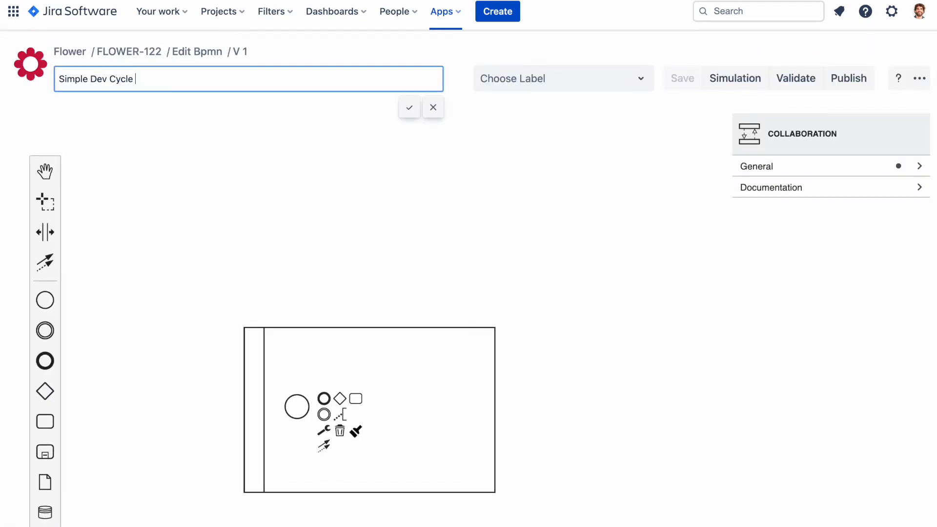
{"action": "left_click", "coordinate": [409, 107]}
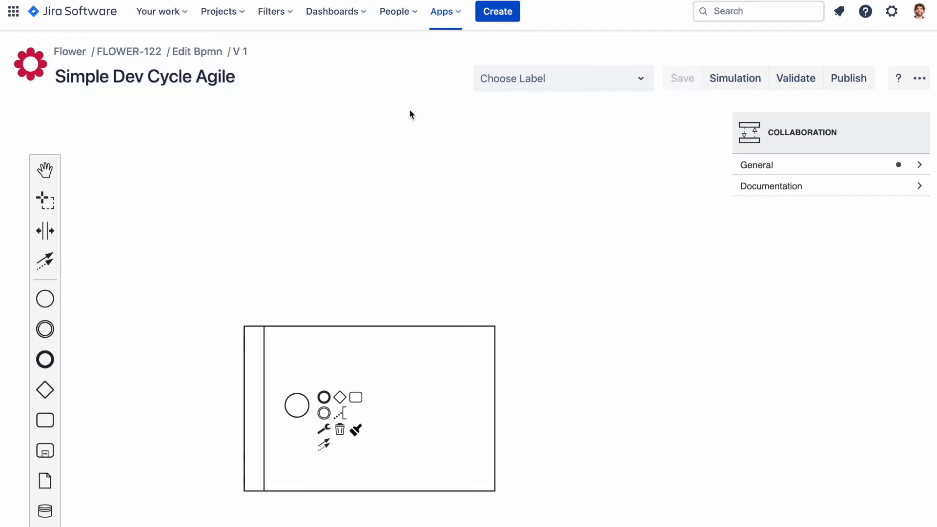
Step: Append a Develop Software task to the start event, followed by a Test it task
{"action": "left_click", "coordinate": [294, 412]}
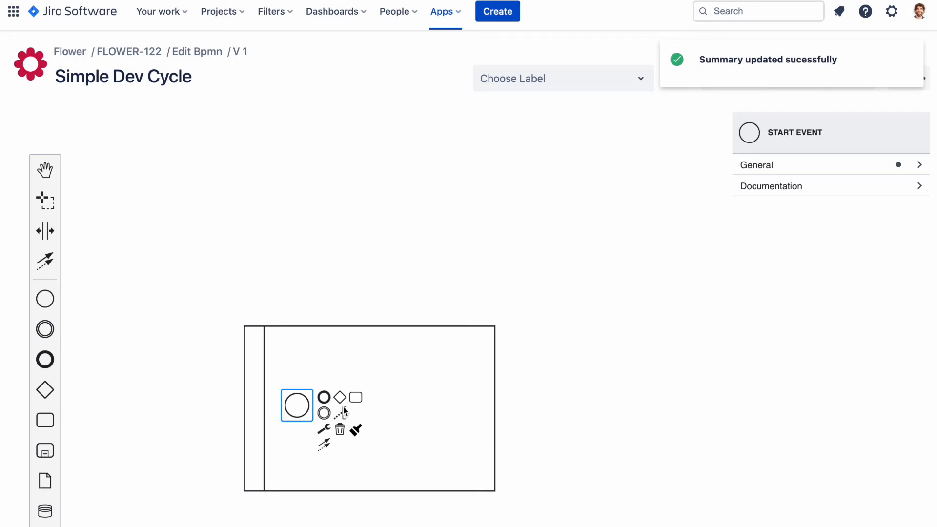
{"action": "left_click", "coordinate": [356, 398]}
{"action": "type", "text": "De"}
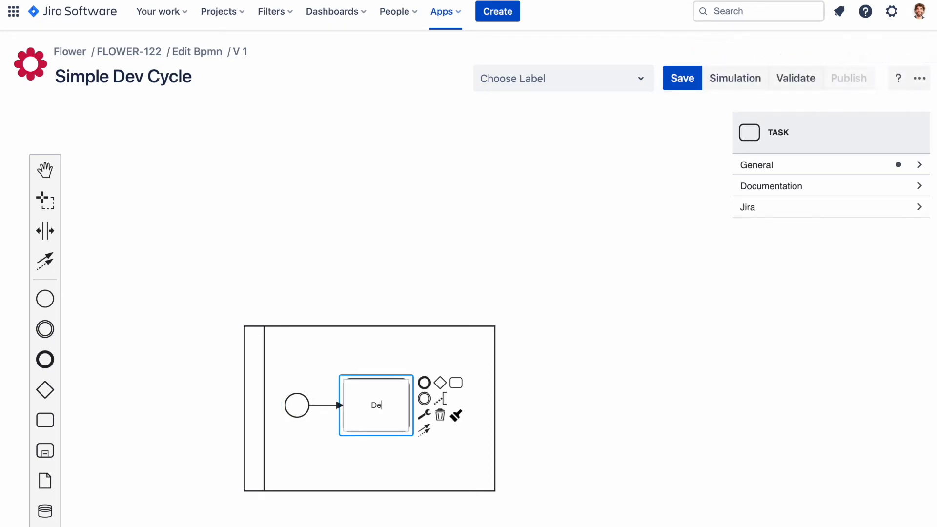
{"action": "type", "text": "velop Software"}
{"action": "left_click", "coordinate": [456, 382]}
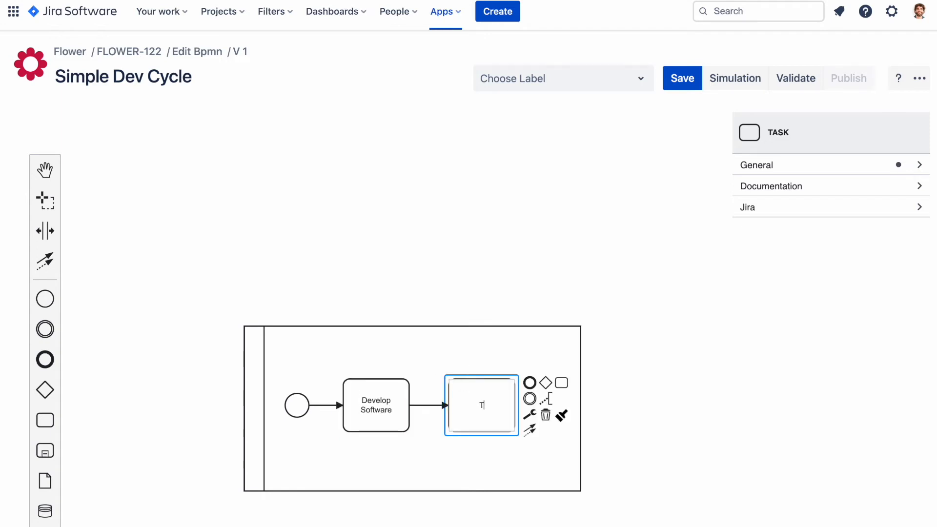
Step: Extend the flow after Test it with an exclusive gateway, a Release version task and an end event
{"action": "left_click", "coordinate": [546, 383]}
{"action": "left_click", "coordinate": [637, 393]}
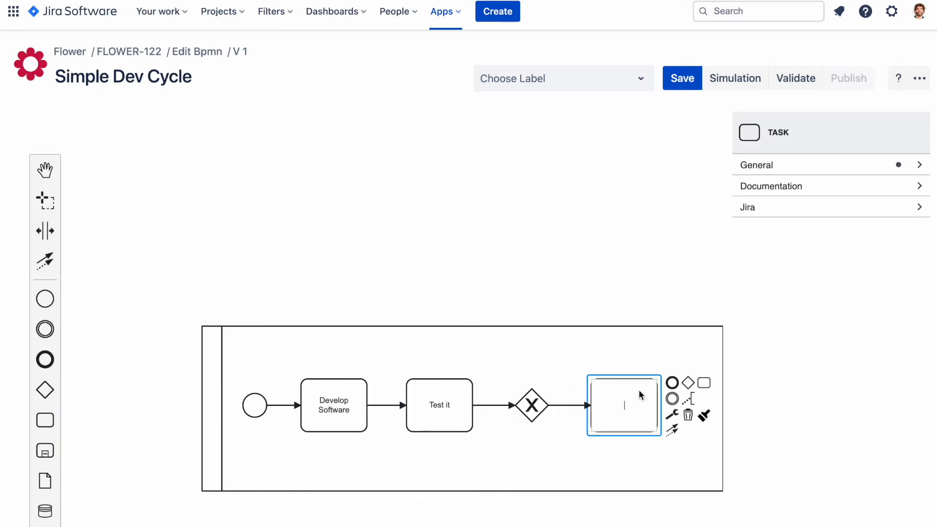
{"action": "type", "text": "Release version"}
{"action": "left_click", "coordinate": [673, 384]}
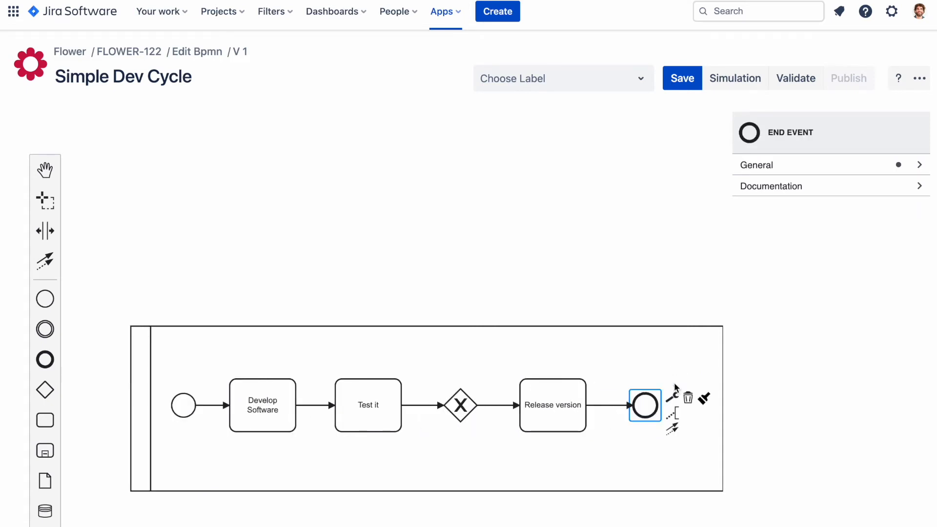
Step: Divide the pool into two lanes and enlarge it upward
{"action": "left_click", "coordinate": [612, 350]}
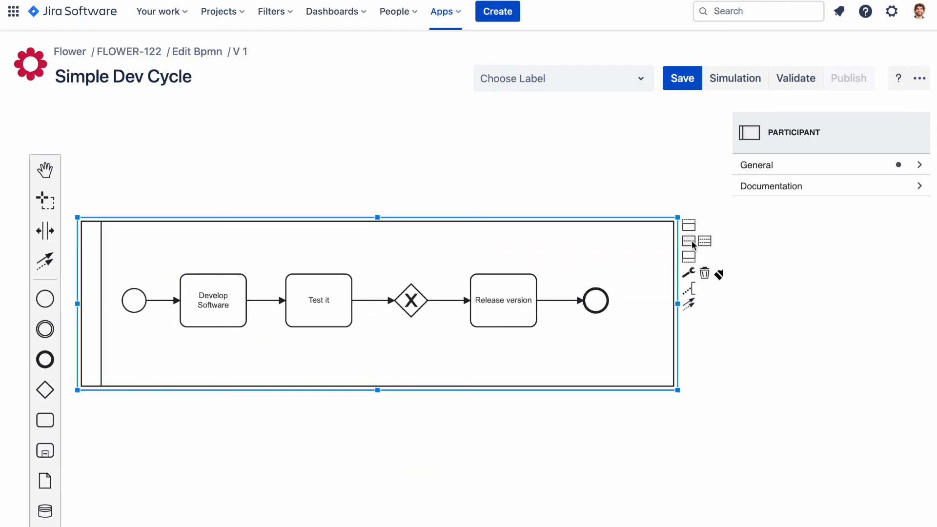
{"action": "left_click", "coordinate": [693, 242]}
{"action": "left_click_drag", "start_coordinate": [378, 217], "coordinate": [389, 165]}
Step: Arrange Test it and the gateway in the lower lane, and both events, Develop Software and Release version in the upper lane
{"action": "left_click_drag", "start_coordinate": [134, 300], "coordinate": [134, 267]}
{"action": "left_click_drag", "start_coordinate": [211, 291], "coordinate": [212, 258]}
{"action": "left_click_drag", "start_coordinate": [330, 279], "coordinate": [330, 319]}
{"action": "left_click_drag", "start_coordinate": [411, 300], "coordinate": [411, 340]}
{"action": "left_click_drag", "start_coordinate": [500, 291], "coordinate": [500, 258]}
{"action": "left_click_drag", "start_coordinate": [596, 300], "coordinate": [596, 268]}
Step: Connect the gateway back to Develop Software with the label Bugs found, and label the flow to Release version All good
{"action": "left_click", "coordinate": [411, 339]}
{"action": "left_click", "coordinate": [442, 376]}
{"action": "left_click", "coordinate": [226, 248]}
{"action": "double_click", "coordinate": [357, 247]}
{"action": "type", "text": "Bugs found"}
{"action": "left_click_drag", "start_coordinate": [421, 287], "coordinate": [358, 254]}
{"action": "double_click", "coordinate": [449, 313]}
{"action": "type", "text": "All good"}
Step: Name the upper lane Development Team and the lower lane QA
{"action": "double_click", "coordinate": [122, 230]}
{"action": "type", "text": "Development Team"}
{"action": "double_click", "coordinate": [114, 346]}
{"action": "type", "text": "QA"}
Step: Color the Develop Software task blue, the Test it task green and the Release version task purple
{"action": "left_click", "coordinate": [214, 256]}
{"action": "left_click", "coordinate": [293, 278]}
{"action": "left_click", "coordinate": [268, 332]}
{"action": "left_click", "coordinate": [313, 342]}
{"action": "left_click", "coordinate": [398, 351]}
{"action": "left_click", "coordinate": [373, 443]}
{"action": "left_click", "coordinate": [502, 273]}
{"action": "left_click", "coordinate": [583, 278]}
{"action": "left_click", "coordinate": [558, 406]}
{"action": "left_click", "coordinate": [558, 410]}
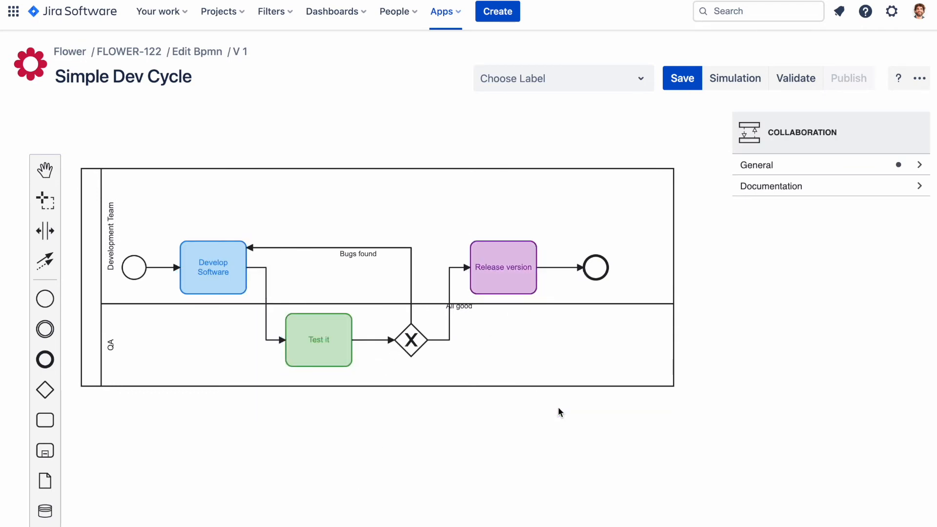
Step: Link the Develop Software task to the AGILE Jira project with issue type Story
{"action": "left_click", "coordinate": [226, 287]}
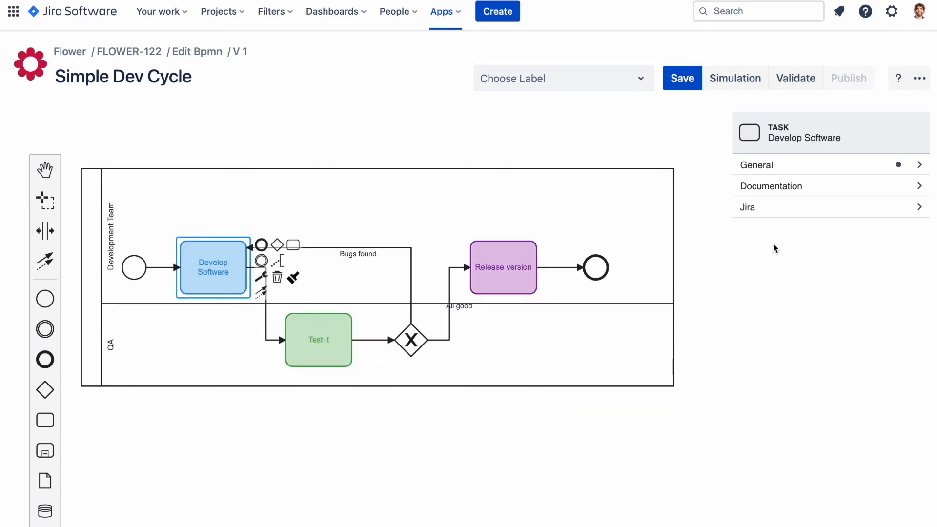
{"action": "left_click", "coordinate": [878, 216]}
{"action": "left_click", "coordinate": [823, 301]}
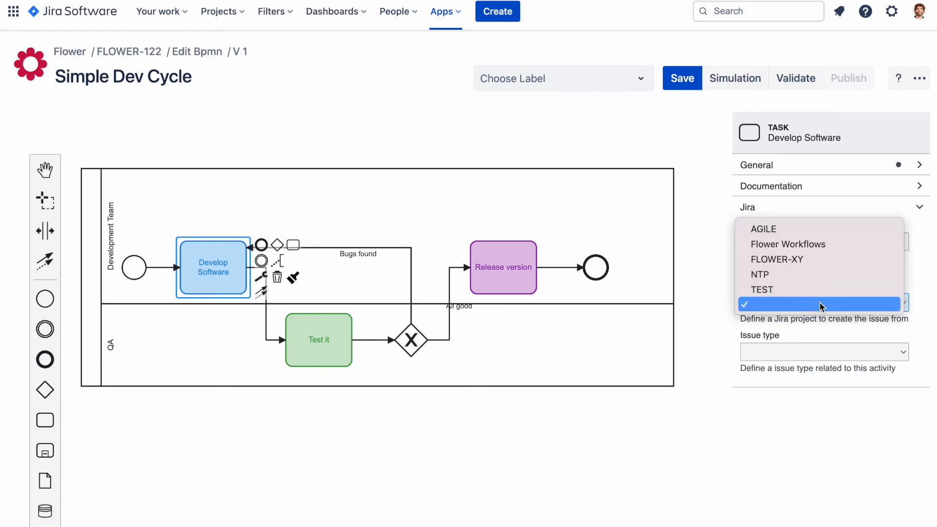
{"action": "left_click", "coordinate": [785, 228]}
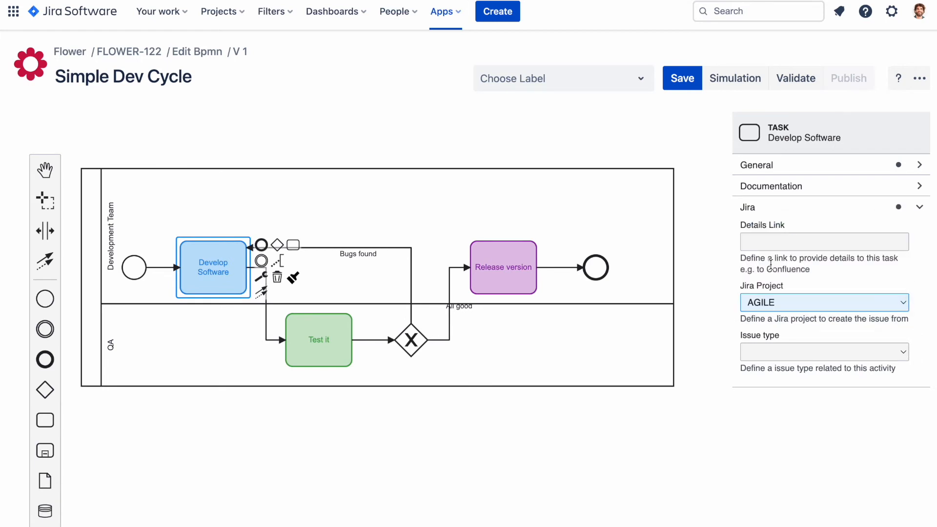
{"action": "left_click", "coordinate": [774, 353]}
{"action": "left_click", "coordinate": [759, 430]}
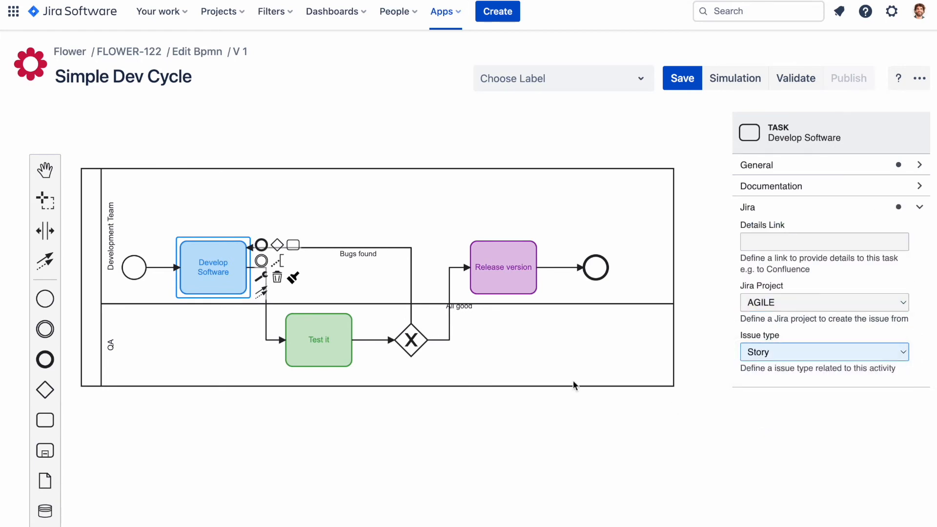
Step: Link the Test it task to the AGILE Jira project with issue type Story
{"action": "left_click", "coordinate": [310, 358]}
{"action": "left_click", "coordinate": [792, 302]}
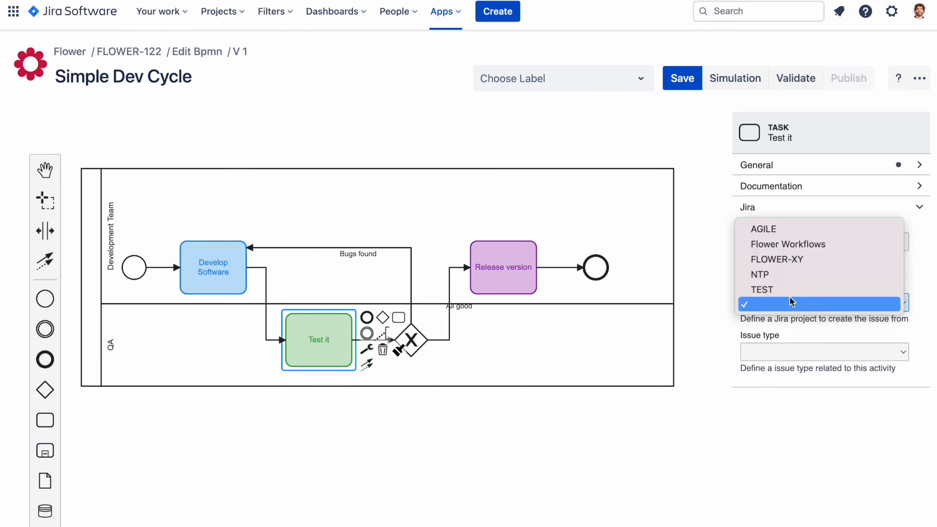
{"action": "left_click", "coordinate": [777, 228]}
{"action": "left_click", "coordinate": [771, 356]}
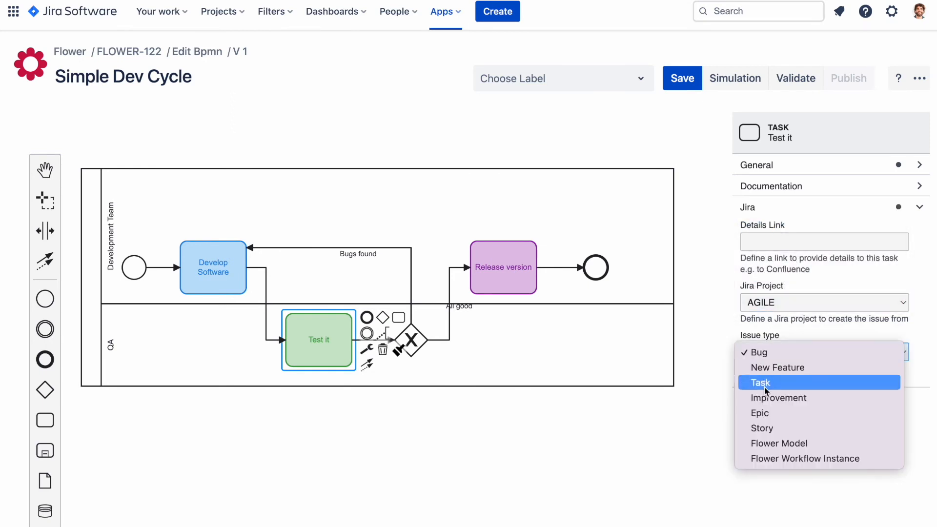
{"action": "left_click", "coordinate": [764, 428]}
Step: Link the Release version task to the AGILE Jira project with issue type Story
{"action": "left_click", "coordinate": [524, 284]}
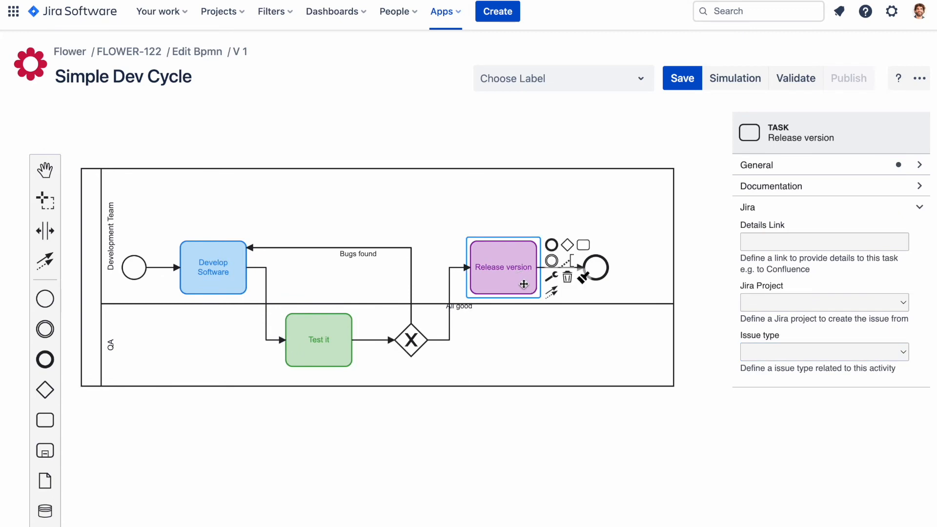
{"action": "left_click", "coordinate": [769, 301]}
{"action": "left_click", "coordinate": [763, 233]}
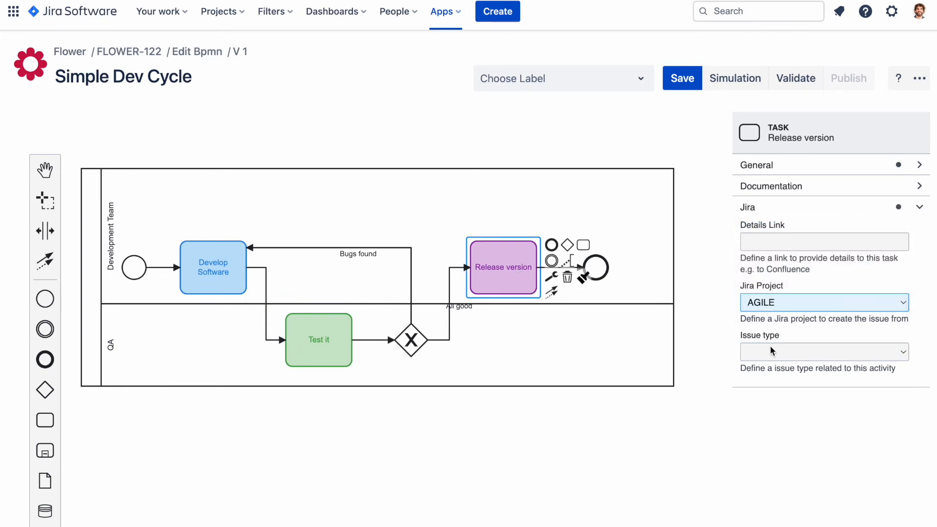
{"action": "left_click", "coordinate": [770, 353]}
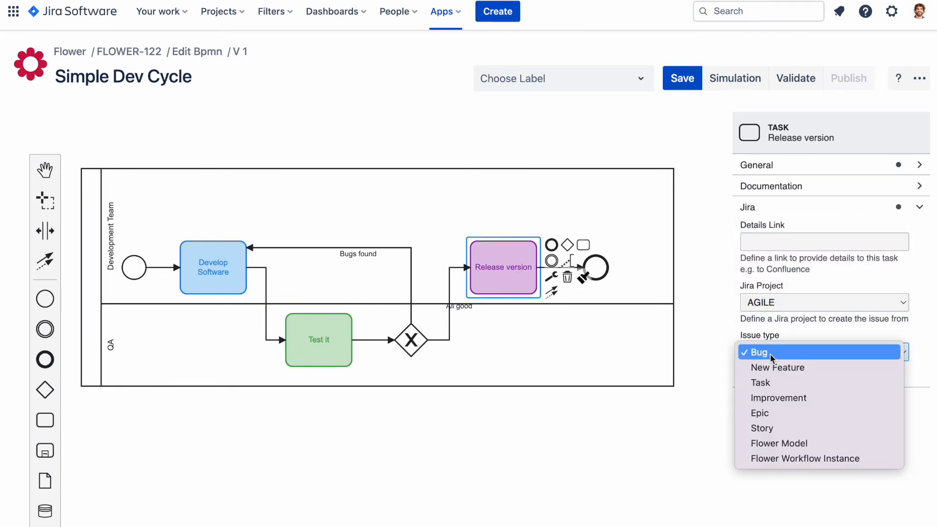
{"action": "left_click", "coordinate": [760, 430]}
{"action": "left_click", "coordinate": [730, 340]}
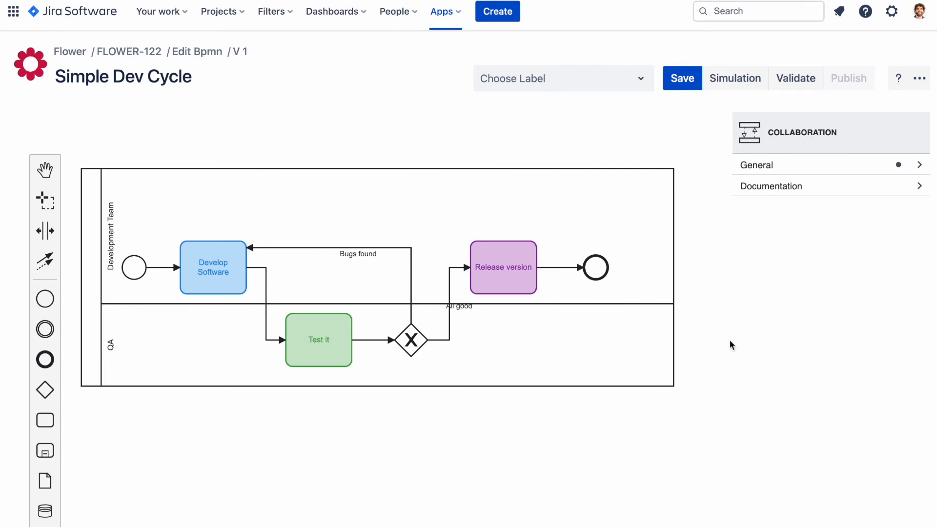
Step: Save the Simple Dev Cycle model and assign it the label IT
{"action": "left_click", "coordinate": [682, 81]}
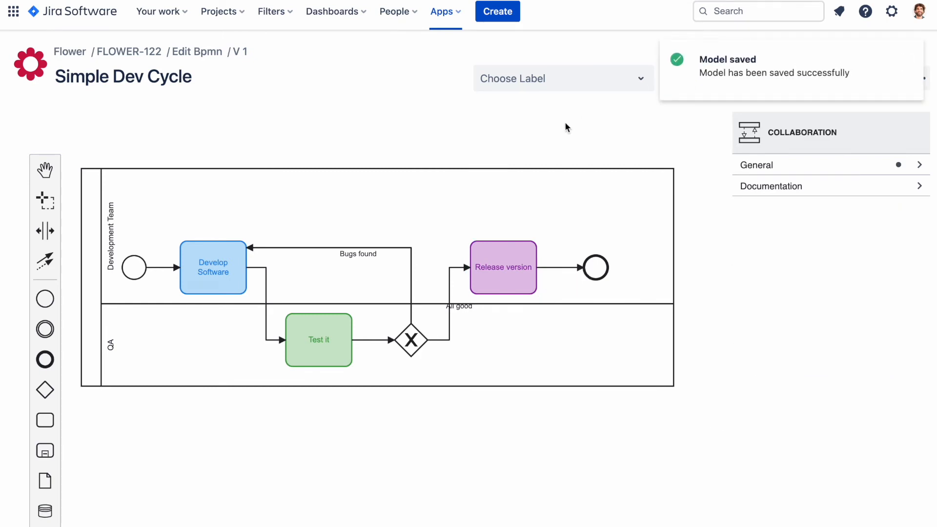
{"action": "left_click", "coordinate": [581, 83]}
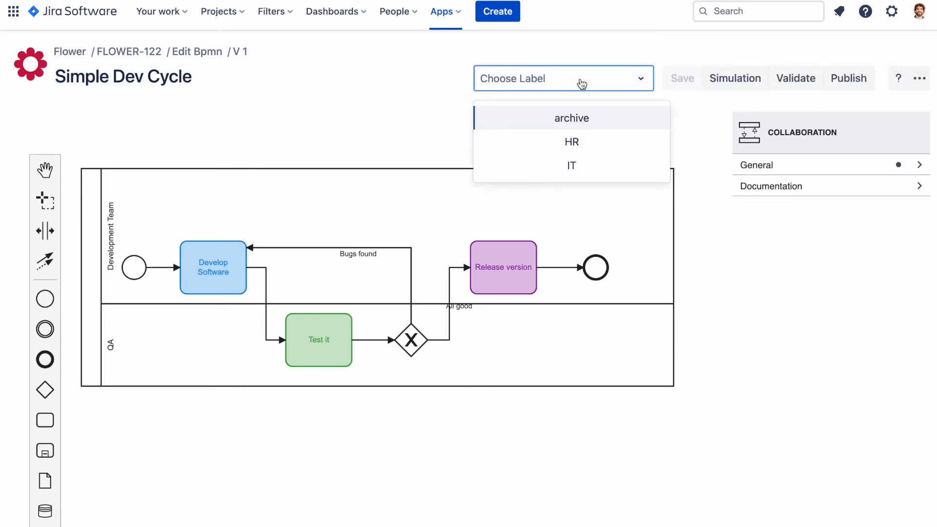
{"action": "left_click", "coordinate": [572, 166]}
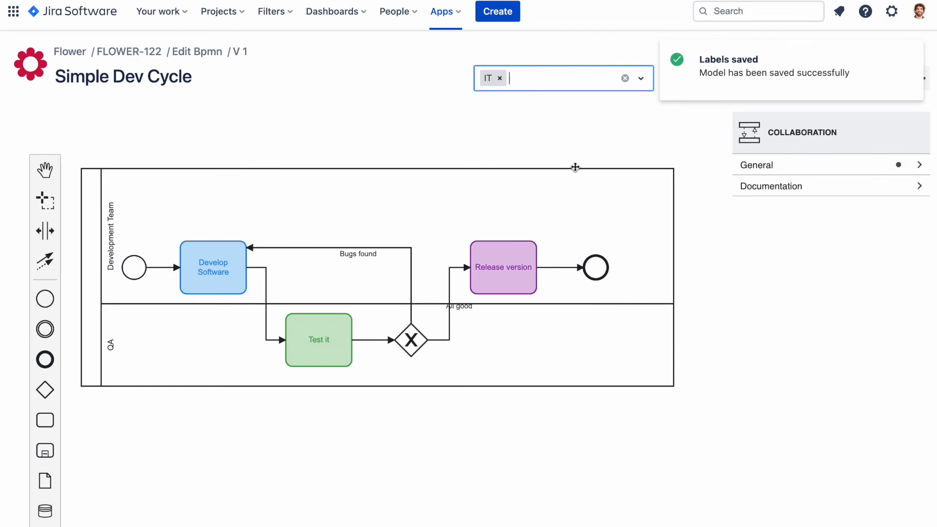
{"action": "left_click", "coordinate": [580, 142]}
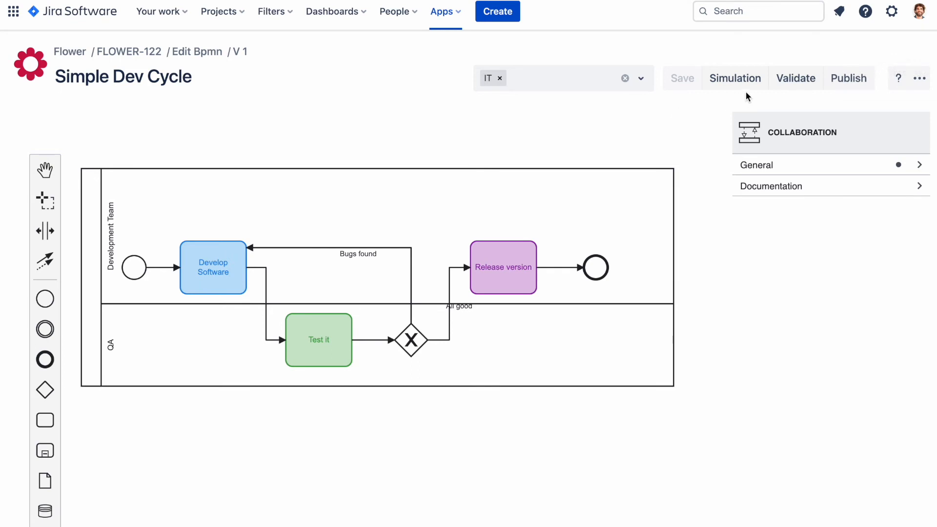
Step: Validate the Simple Dev Cycle model and check the results on its diagram elements
{"action": "left_click", "coordinate": [789, 88]}
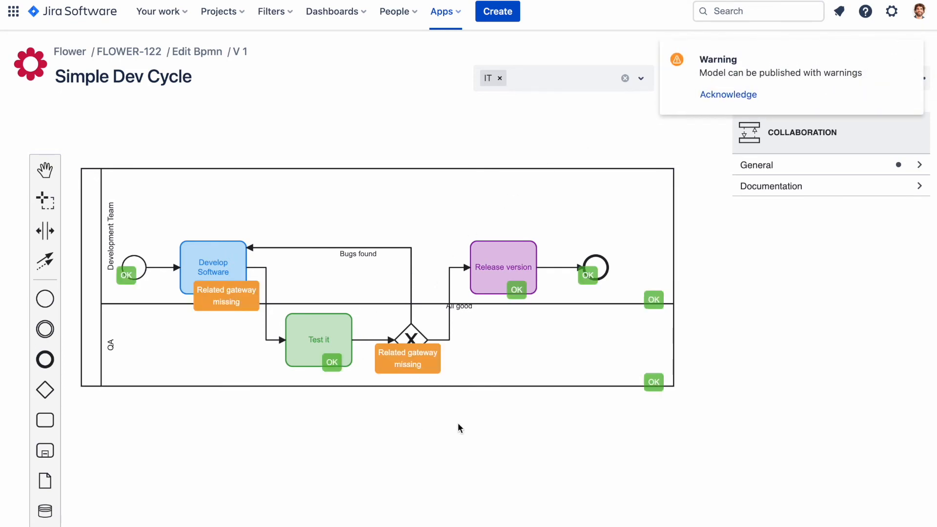
{"action": "left_click", "coordinate": [366, 336]}
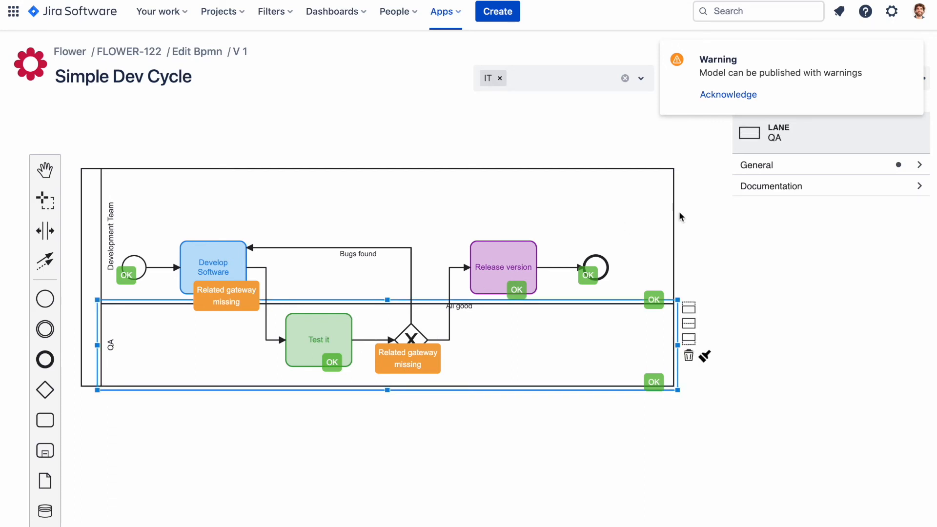
Step: Simulate the process by launching repeated tokens from the start event and toggling the gateway's outgoing path, then end the simulation
{"action": "left_click", "coordinate": [743, 87]}
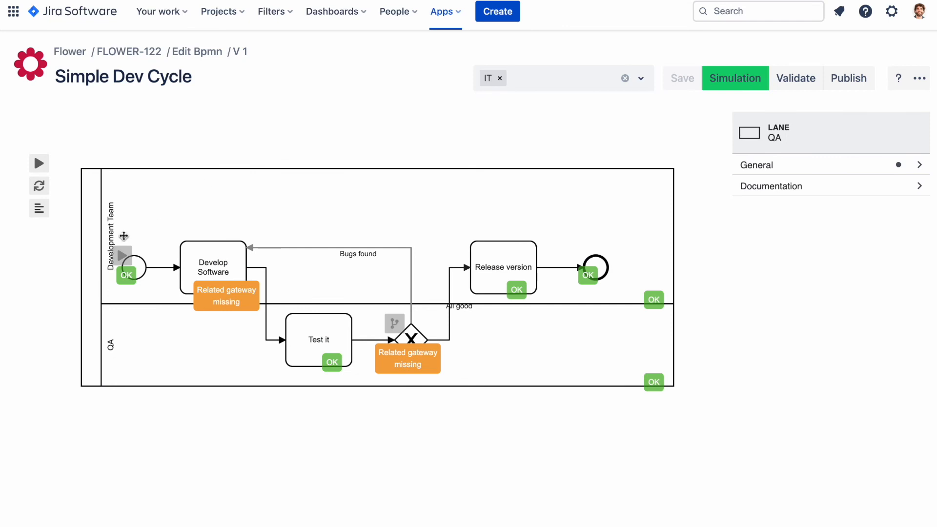
{"action": "left_click", "coordinate": [123, 257]}
{"action": "left_click", "coordinate": [122, 262]}
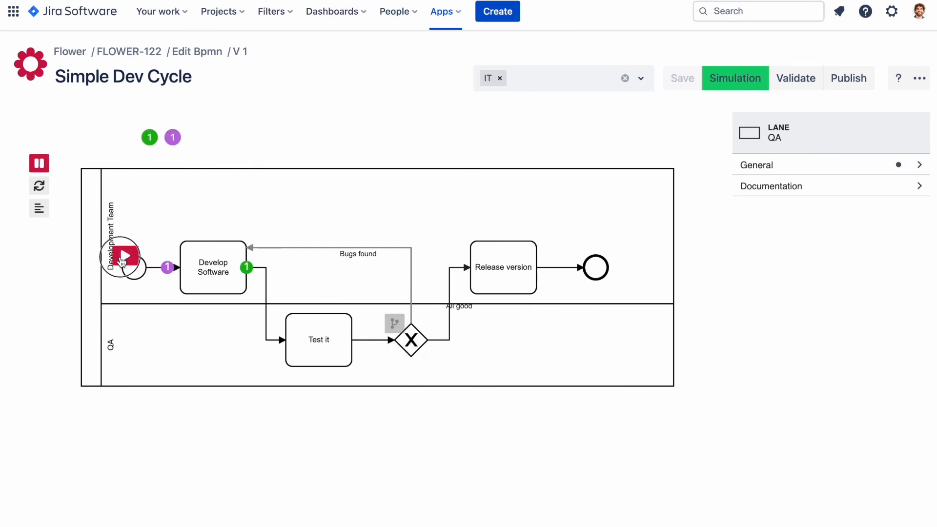
{"action": "left_click", "coordinate": [122, 261]}
{"action": "left_click", "coordinate": [122, 262]}
{"action": "left_click", "coordinate": [122, 262]}
{"action": "left_click", "coordinate": [122, 262]}
{"action": "left_click", "coordinate": [122, 261]}
{"action": "left_click", "coordinate": [122, 262]}
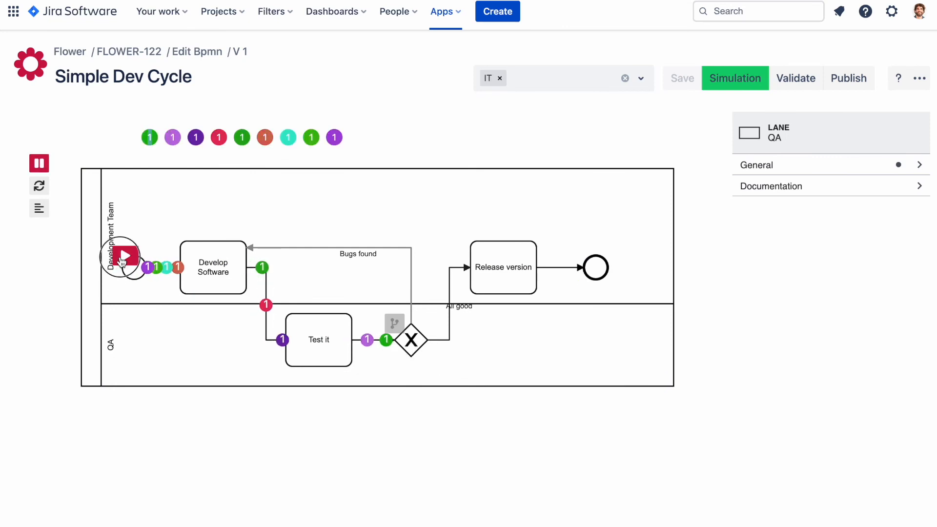
{"action": "left_click", "coordinate": [122, 262]}
{"action": "left_click", "coordinate": [397, 325]}
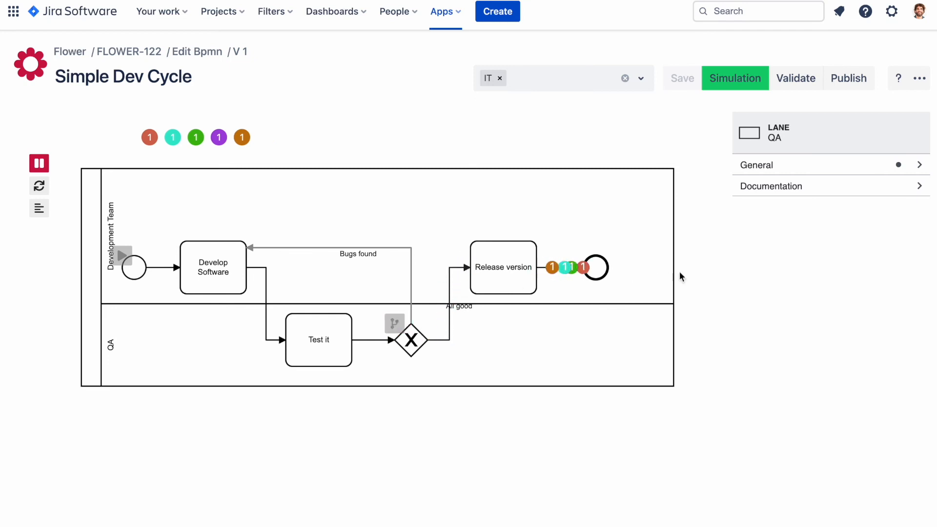
{"action": "left_click", "coordinate": [740, 87]}
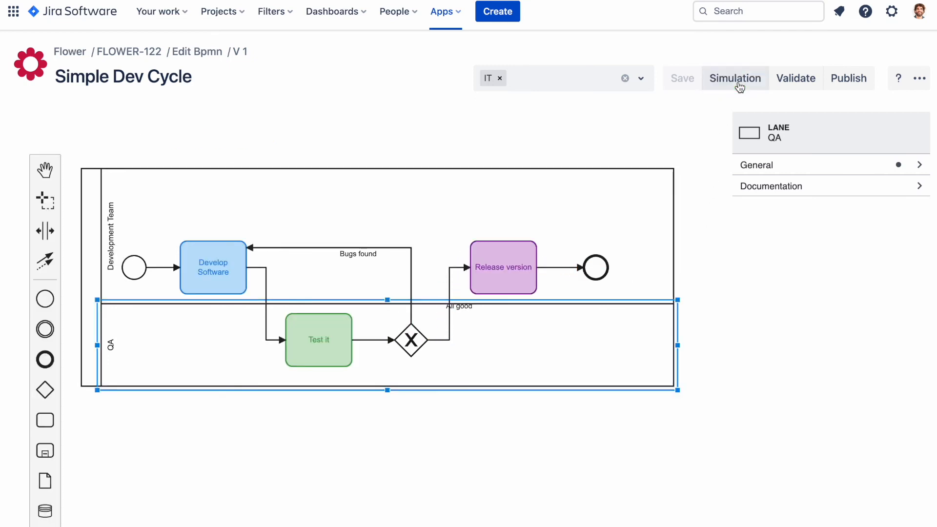
Step: Publish the Simple Dev Cycle model
{"action": "left_click", "coordinate": [852, 83]}
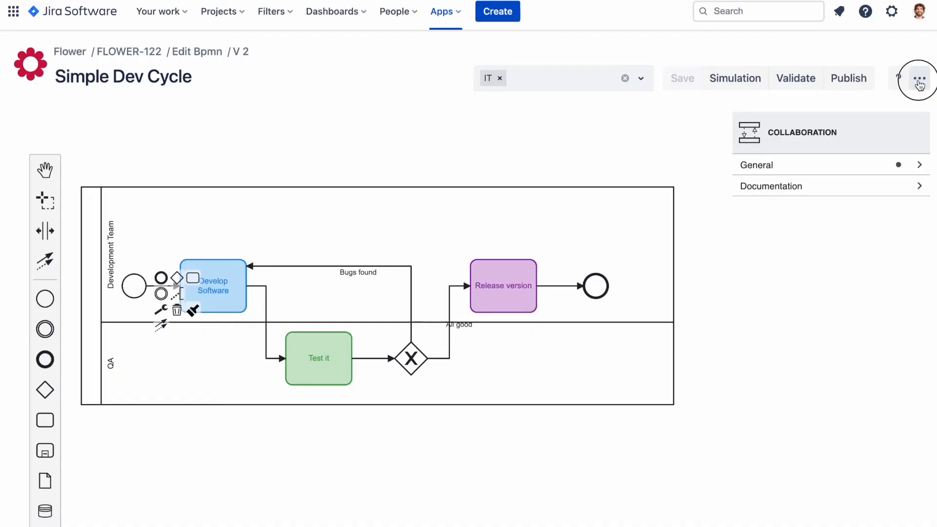
Step: Export version 2 of the model and show the contents of the flower folder in Downloads
{"action": "left_click", "coordinate": [851, 142]}
{"action": "left_click", "coordinate": [63, 510]}
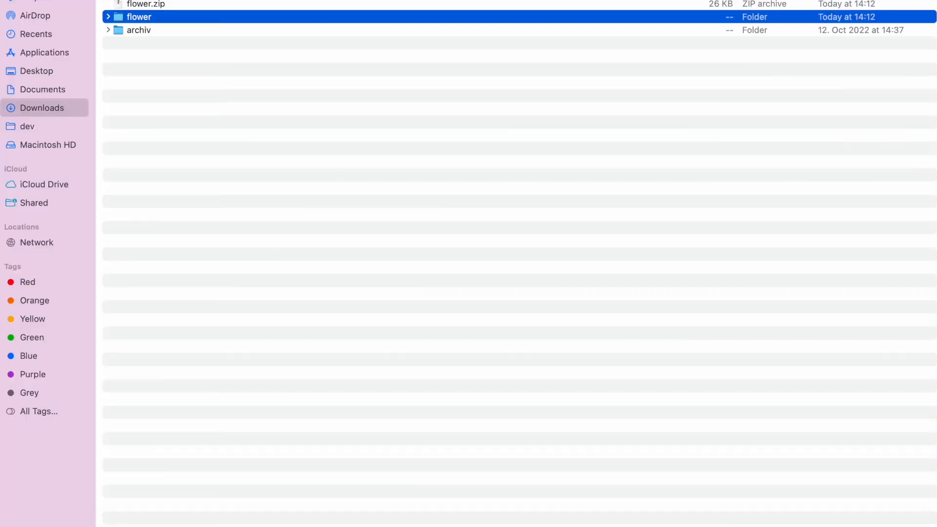
{"action": "left_click", "coordinate": [108, 17]}
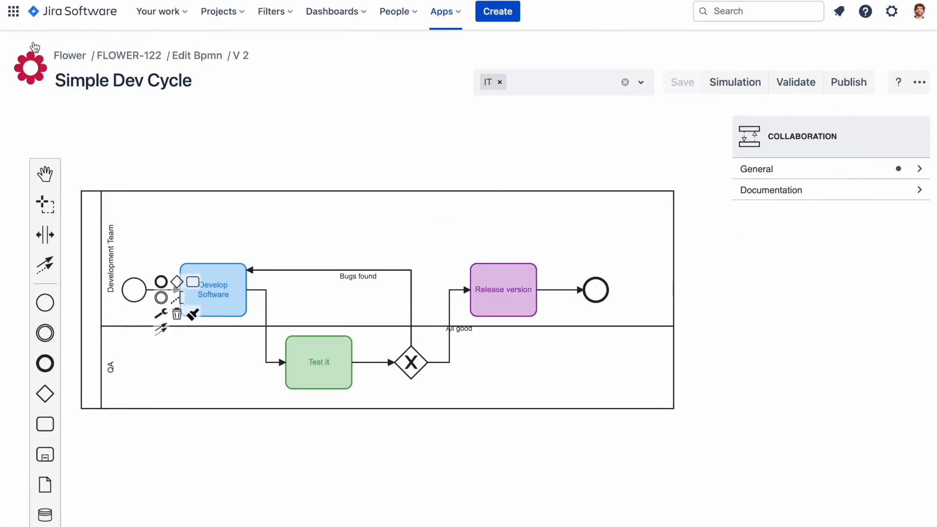
Step: Set up a model import from the Flower Templates overview, using draft.bpmn from Downloads and Simple Dev Cycle as the model to overwrite
{"action": "left_click", "coordinate": [34, 46]}
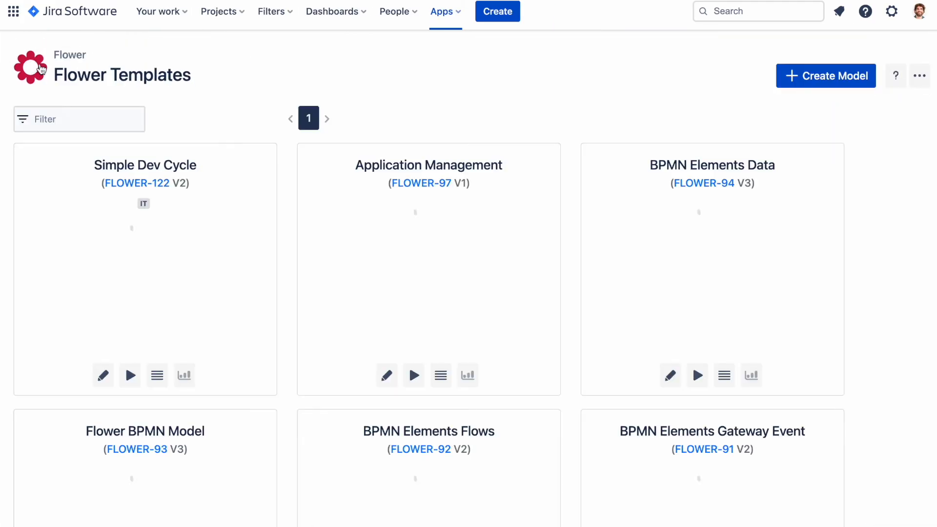
{"action": "left_click", "coordinate": [919, 82]}
{"action": "left_click", "coordinate": [879, 161]}
{"action": "left_click", "coordinate": [261, 200]}
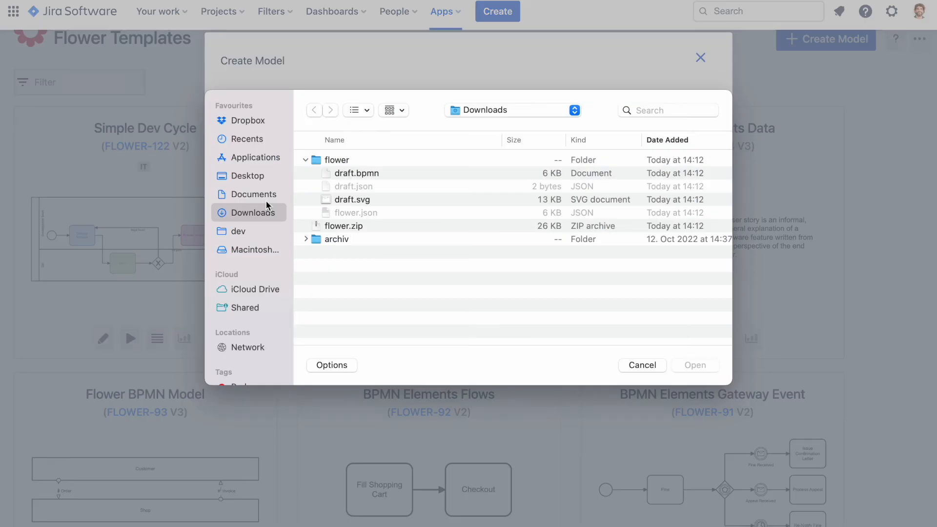
{"action": "left_click", "coordinate": [356, 174]}
{"action": "left_click", "coordinate": [699, 365]}
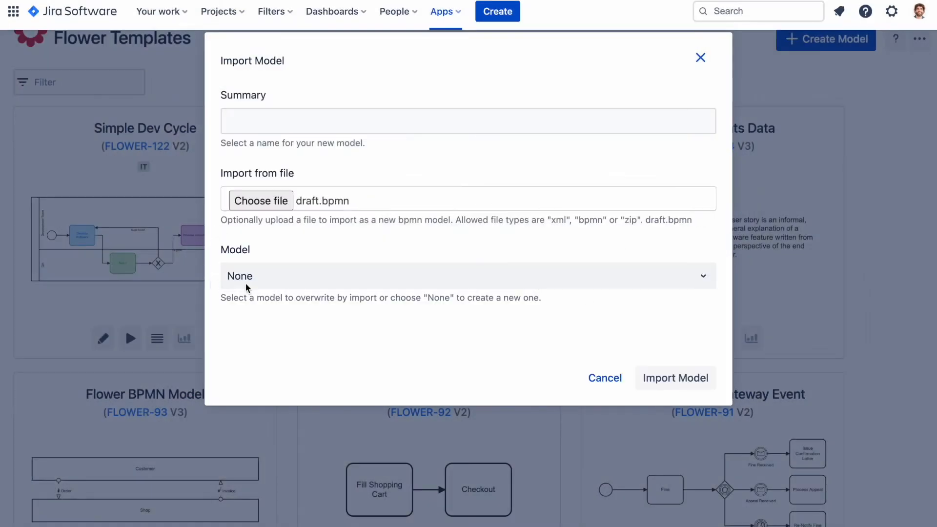
{"action": "left_click", "coordinate": [282, 286]}
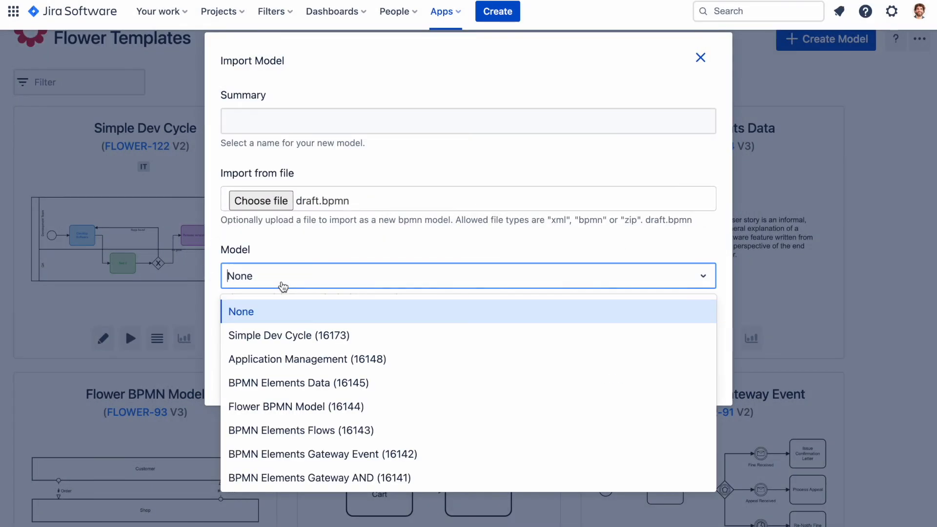
{"action": "left_click", "coordinate": [286, 335]}
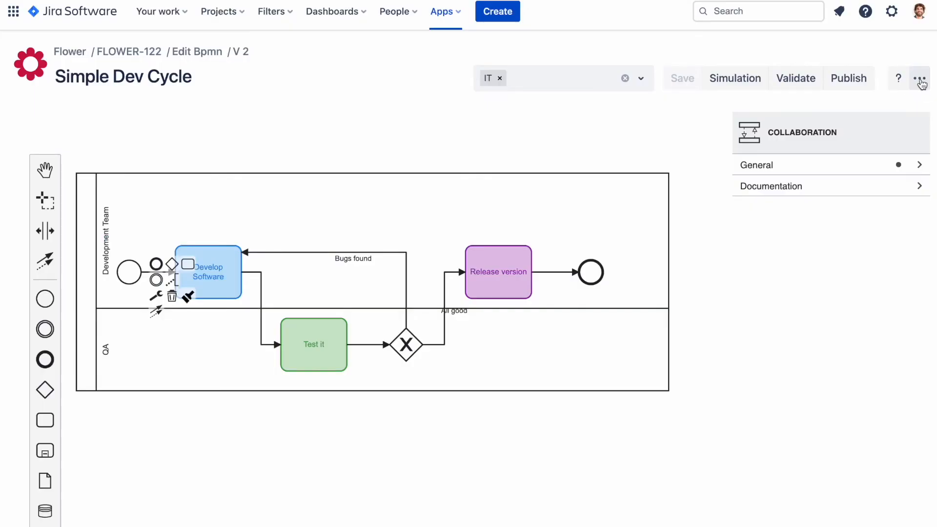
Step: Go through the BPMN editor's product tour to its end and open the help options
{"action": "left_click", "coordinate": [919, 78]}
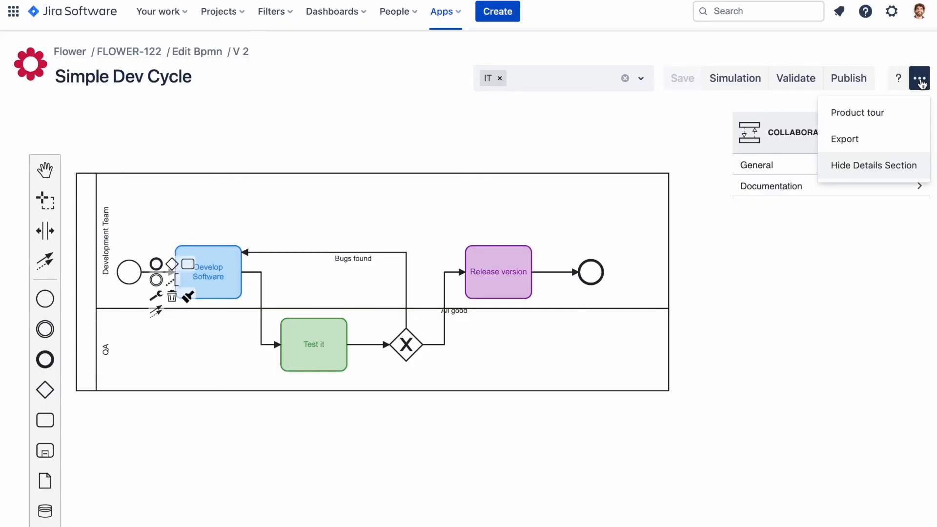
{"action": "left_click", "coordinate": [865, 116]}
{"action": "left_click", "coordinate": [251, 501]}
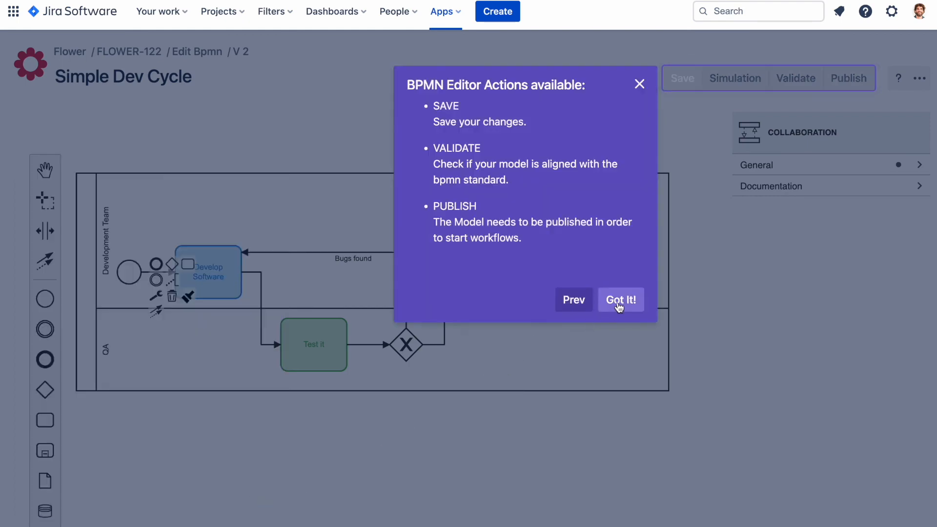
{"action": "left_click", "coordinate": [622, 300]}
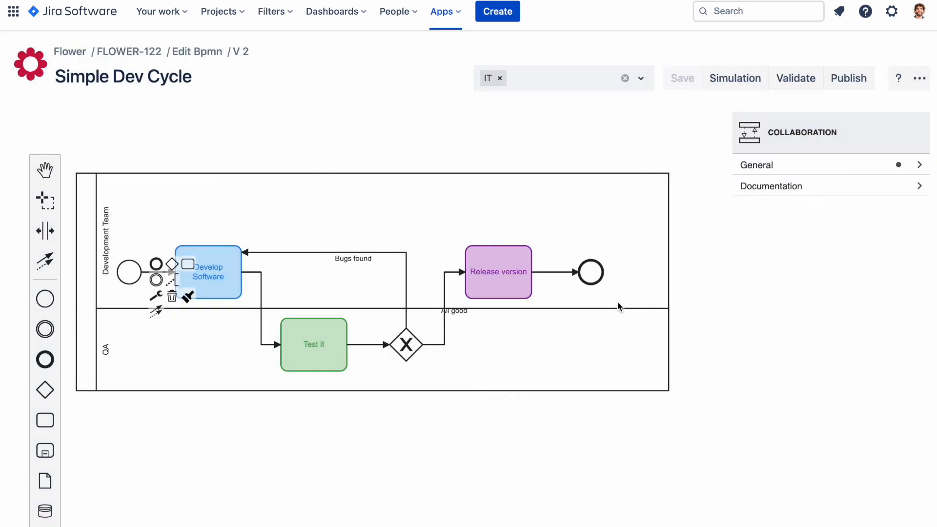
{"action": "left_click", "coordinate": [898, 79]}
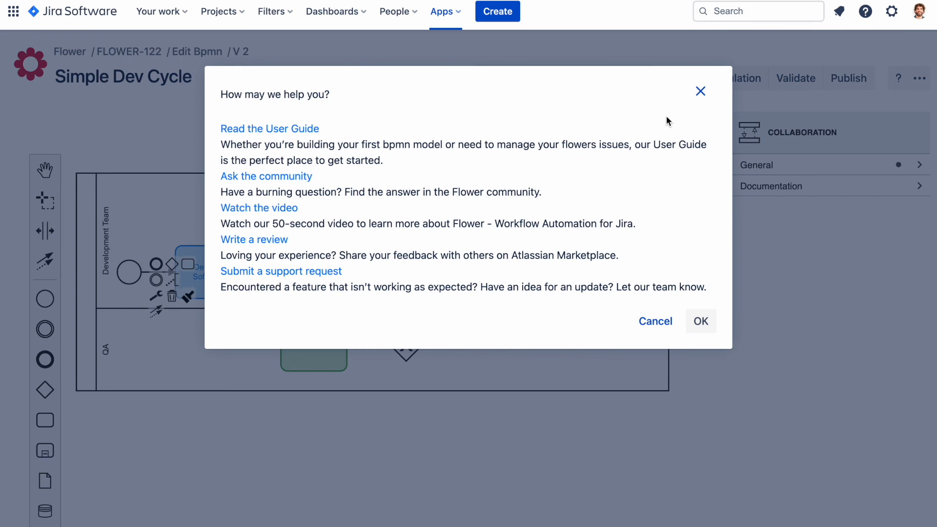